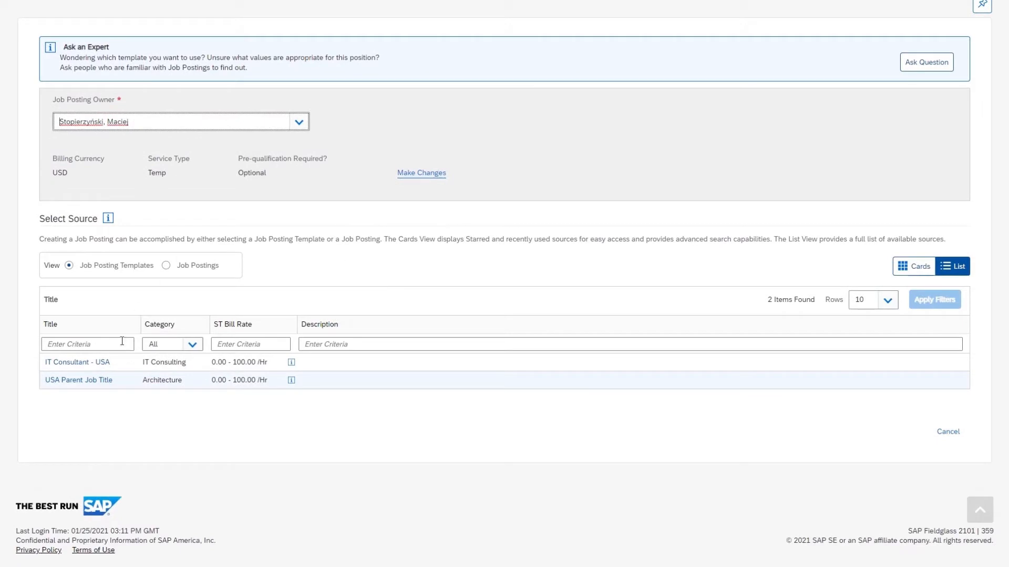
Start a new job posting from the 'IT Consultant - USA' template
left_click(86, 369)
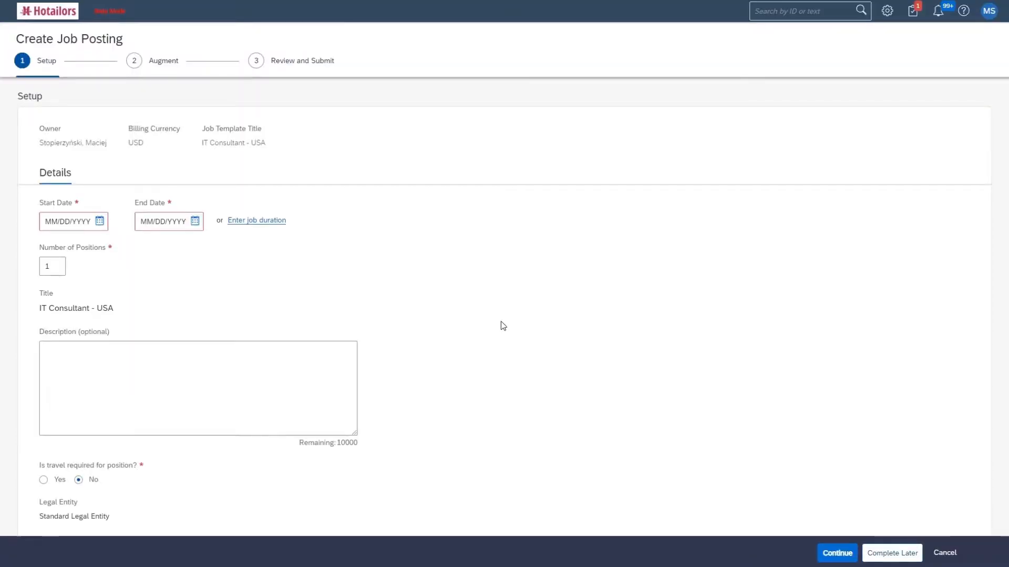
Set the posting to run 01/25/2021–01/29/2021 with travel required at 20%
left_click(99, 221)
left_click(69, 354)
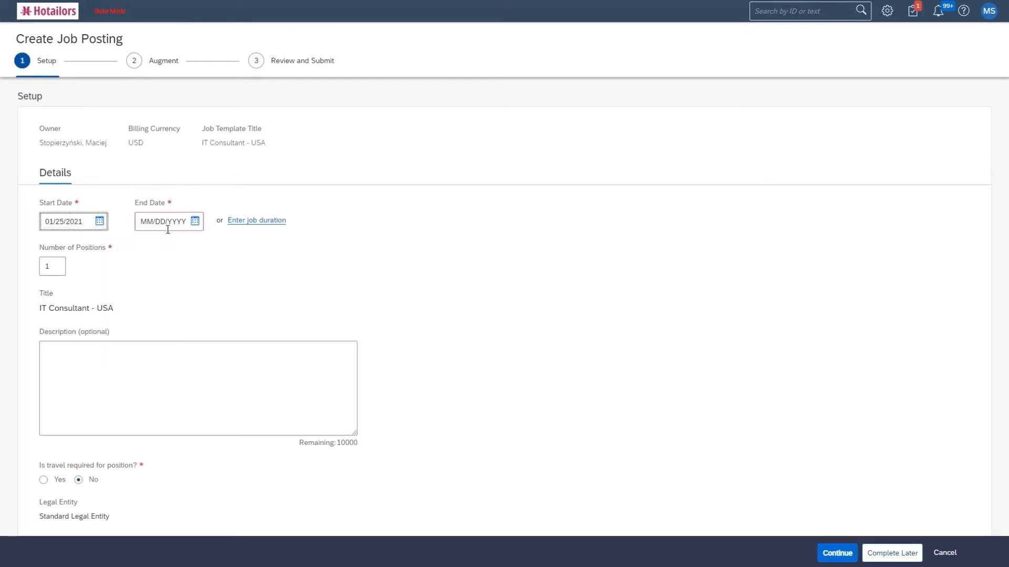
left_click(195, 221)
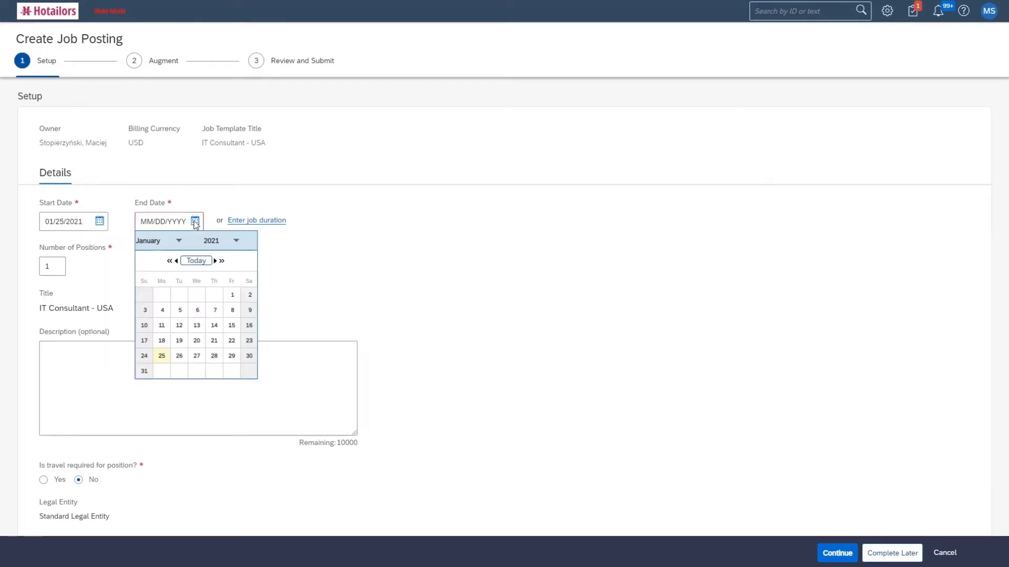
left_click(232, 355)
scroll(457, 320, "down", 3)
left_click(44, 322)
left_click(211, 326)
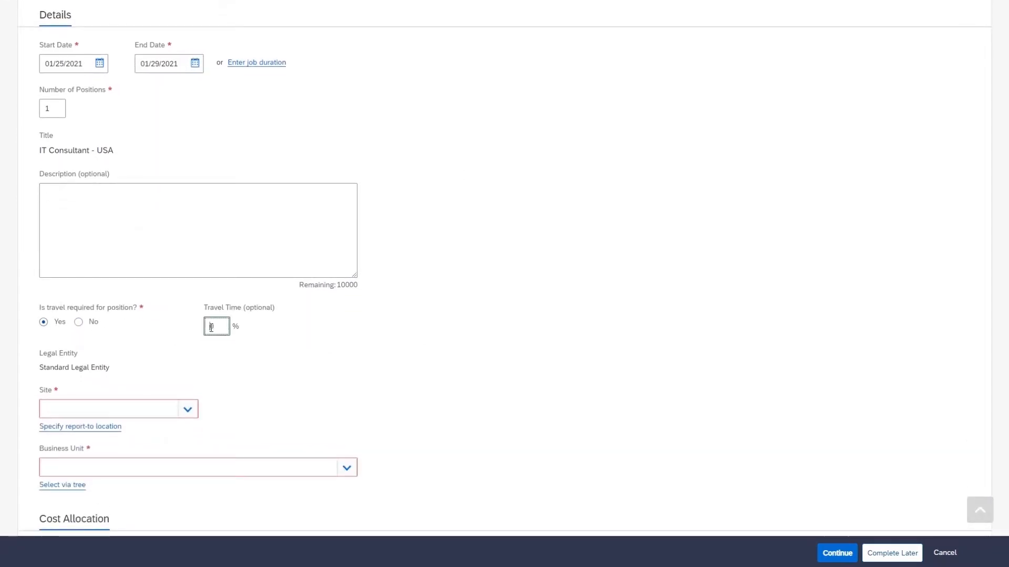
type("20")
Choose Washington DC as the site and US Business Unit (US-BU), then continue to Augment
scroll(449, 335, "down", 3)
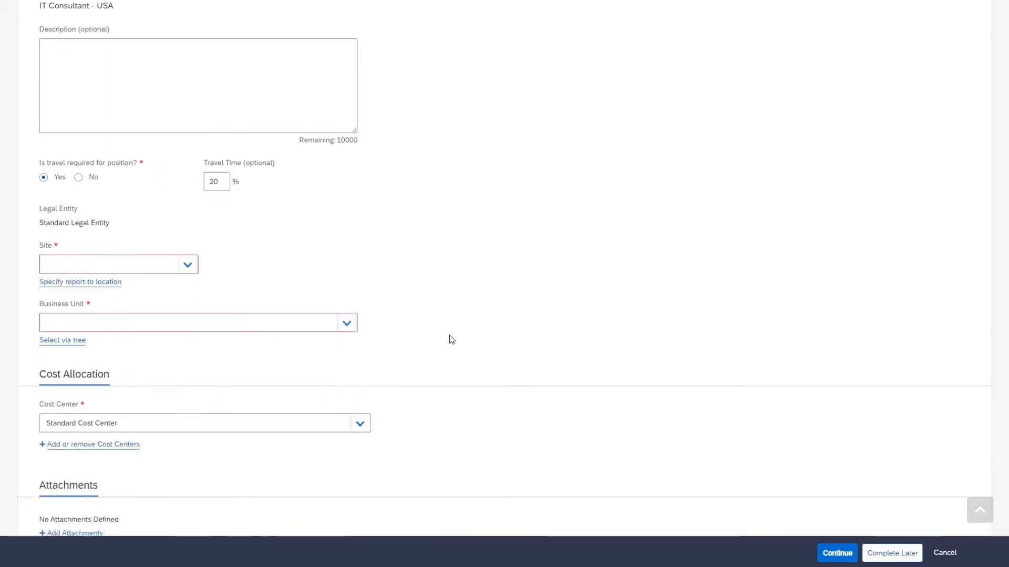
left_click(173, 252)
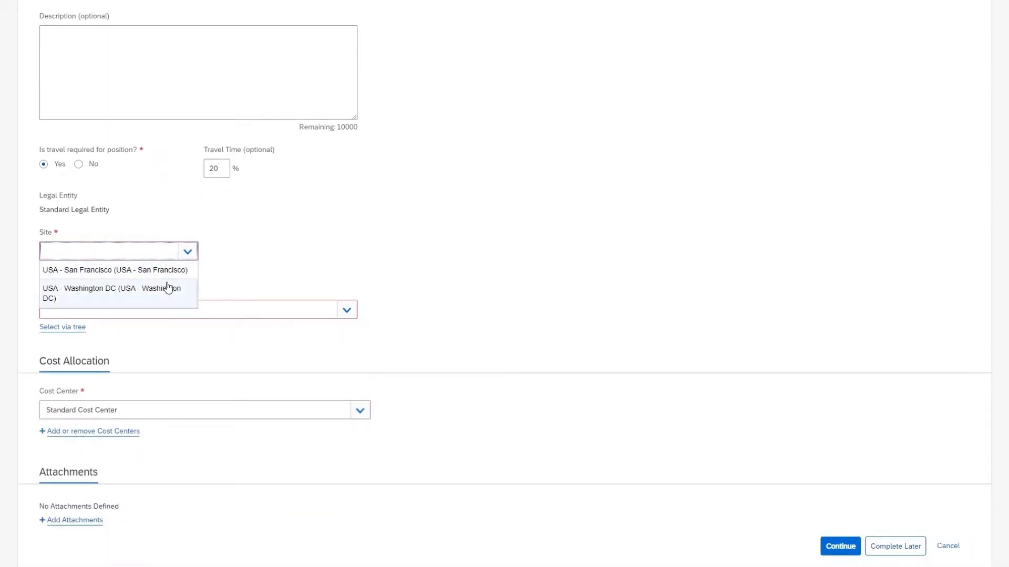
left_click(168, 296)
left_click(185, 309)
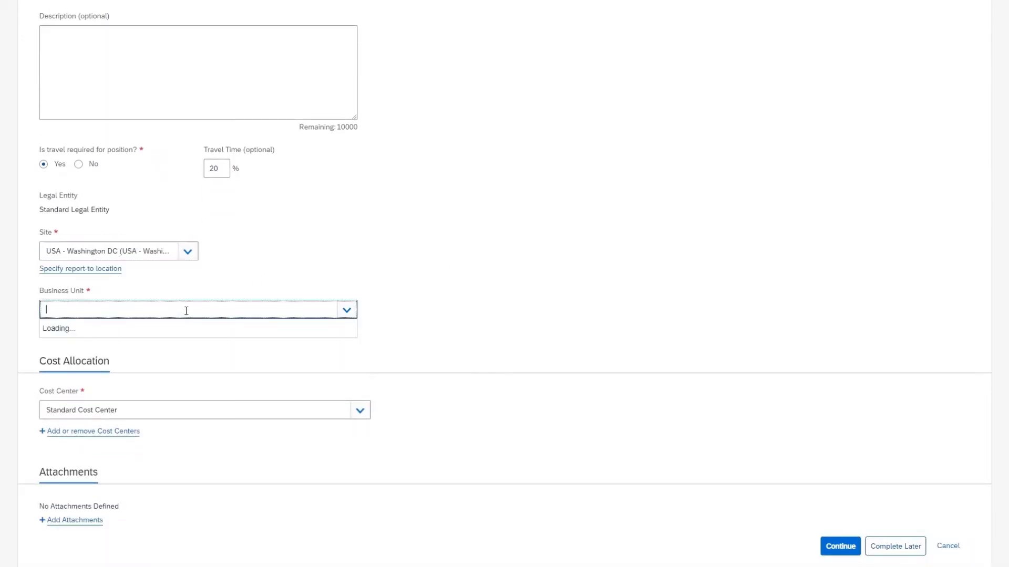
left_click(196, 366)
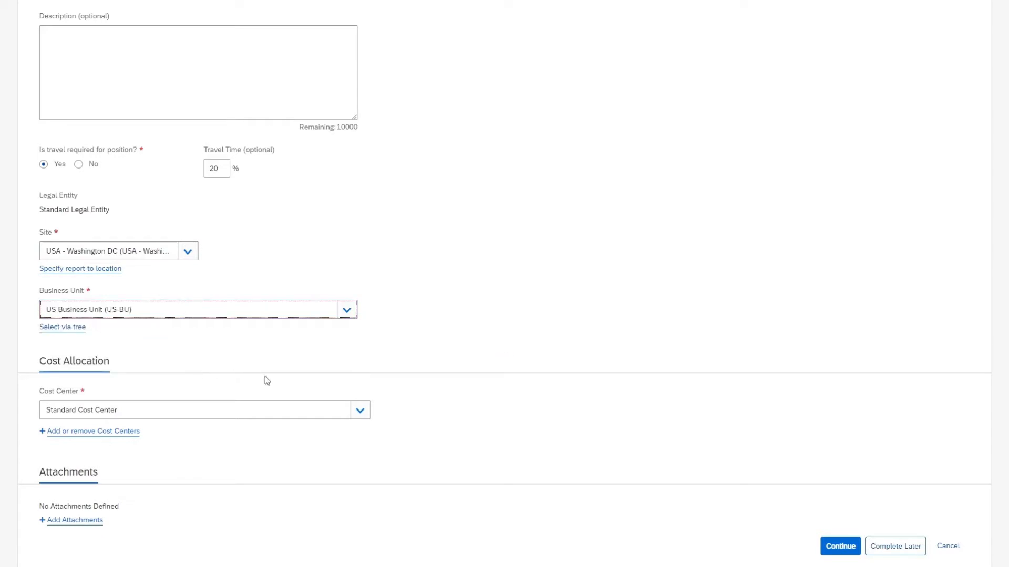
scroll(516, 369, "down", 1)
scroll(516, 369, "down", 1)
left_click(823, 426)
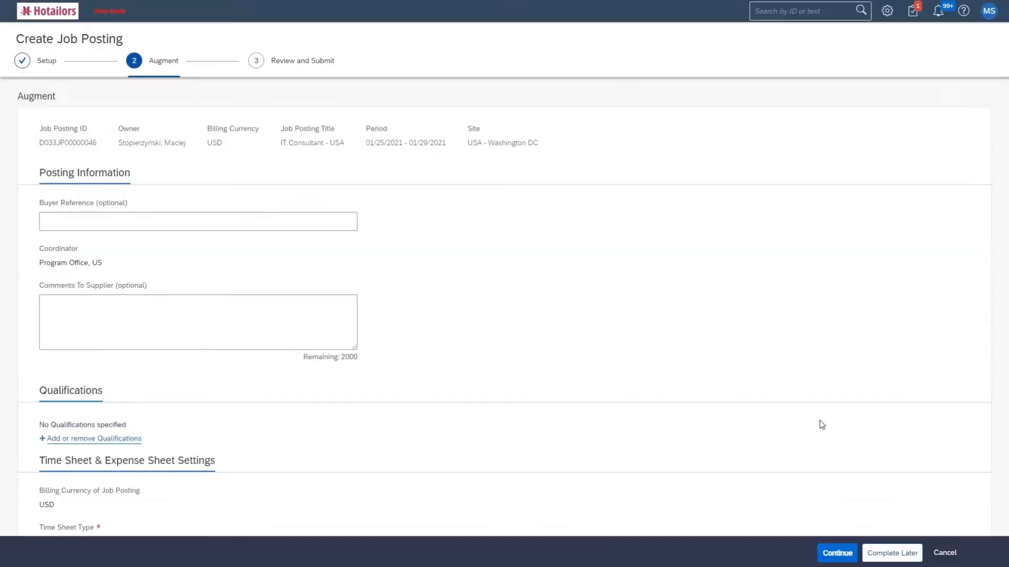
Set the minimum bill rate to 100.00 and add a 300.00 flat adjustment
scroll(785, 385, "down", 6)
scroll(785, 386, "down", 3)
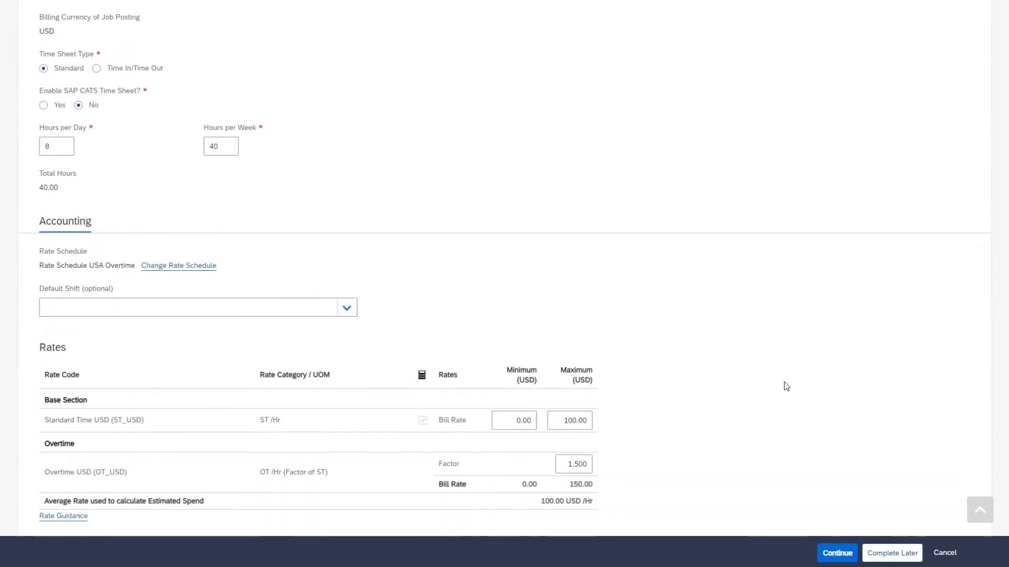
left_click(511, 363)
type("10")
left_click(831, 384)
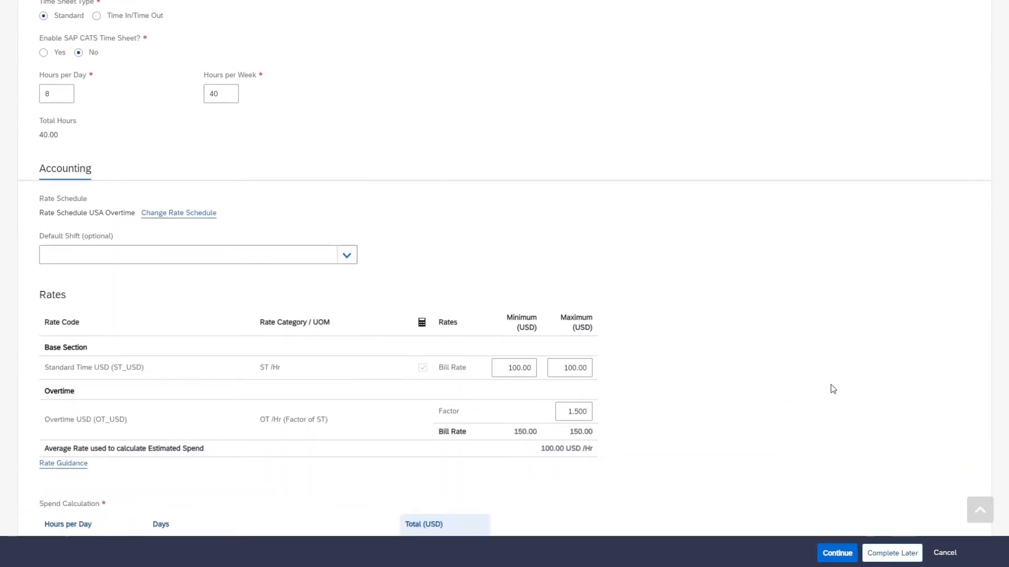
scroll(743, 367, "down", 5)
left_click(441, 385)
type("30")
left_click(644, 402)
Review the IT Consultant - USA job posting and submit it
scroll(652, 393, "down", 1)
scroll(653, 393, "down", 7)
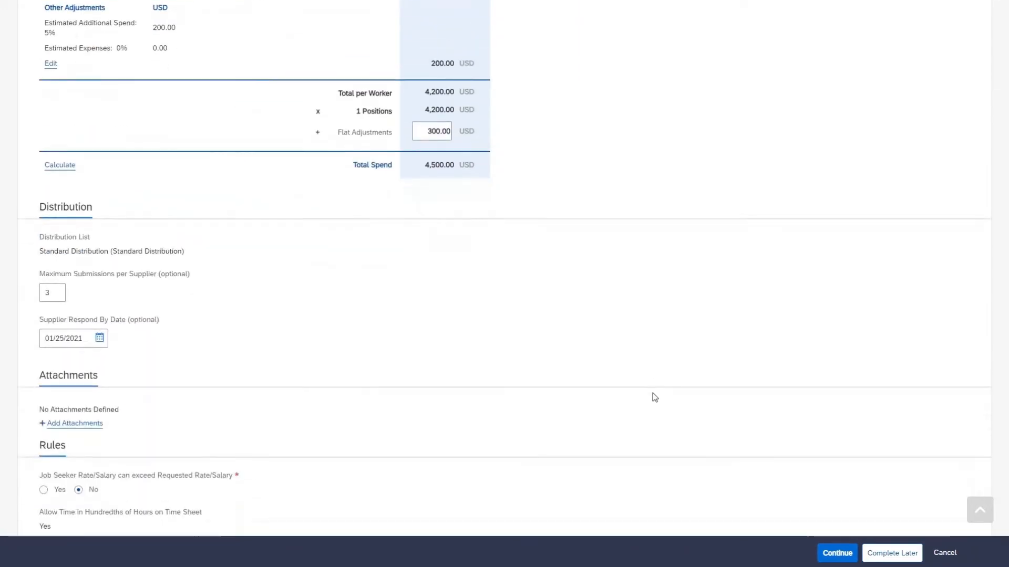
left_click(837, 431)
scroll(771, 384, "down", 12)
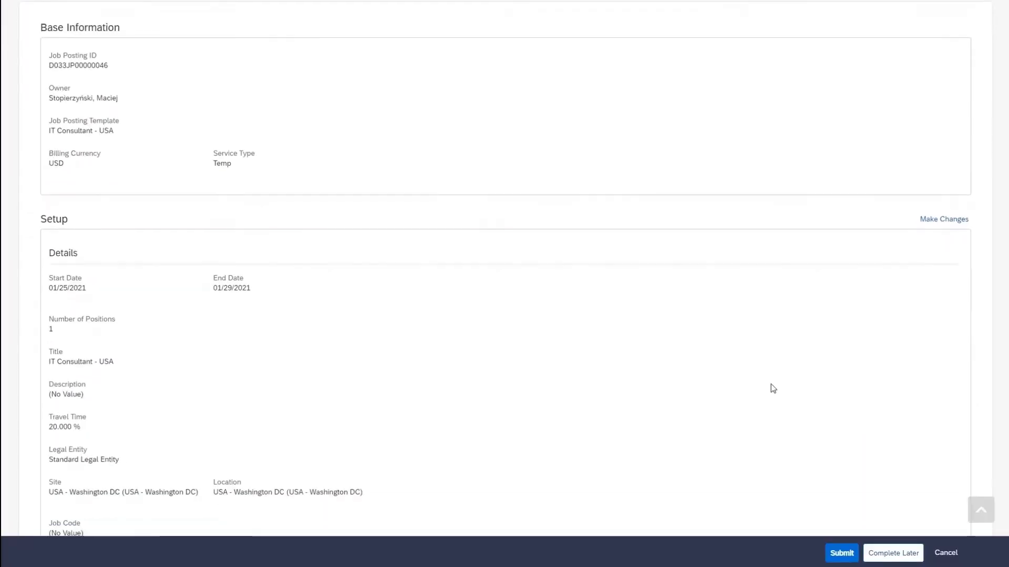
scroll(770, 385, "down", 14)
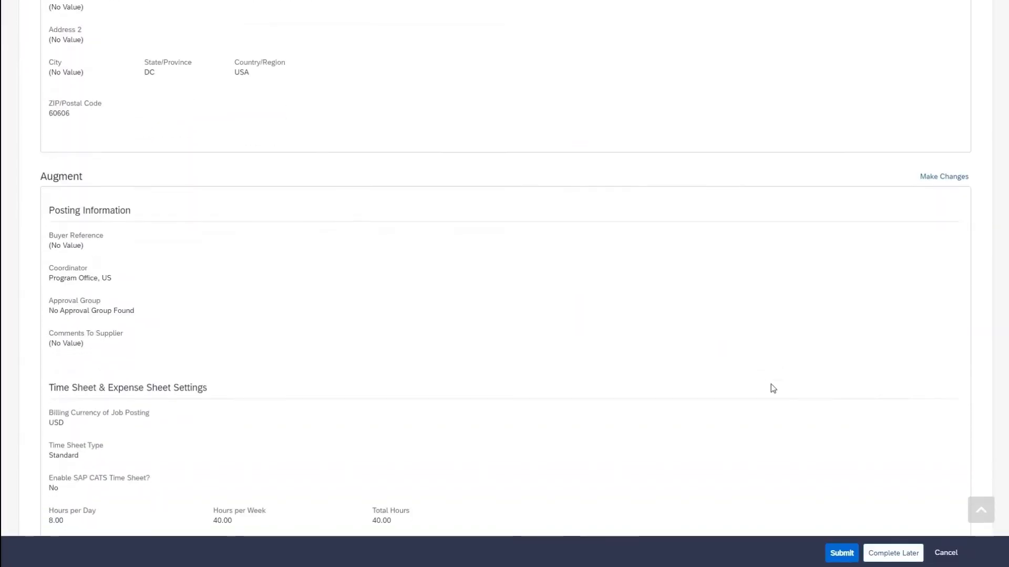
scroll(771, 384, "down", 13)
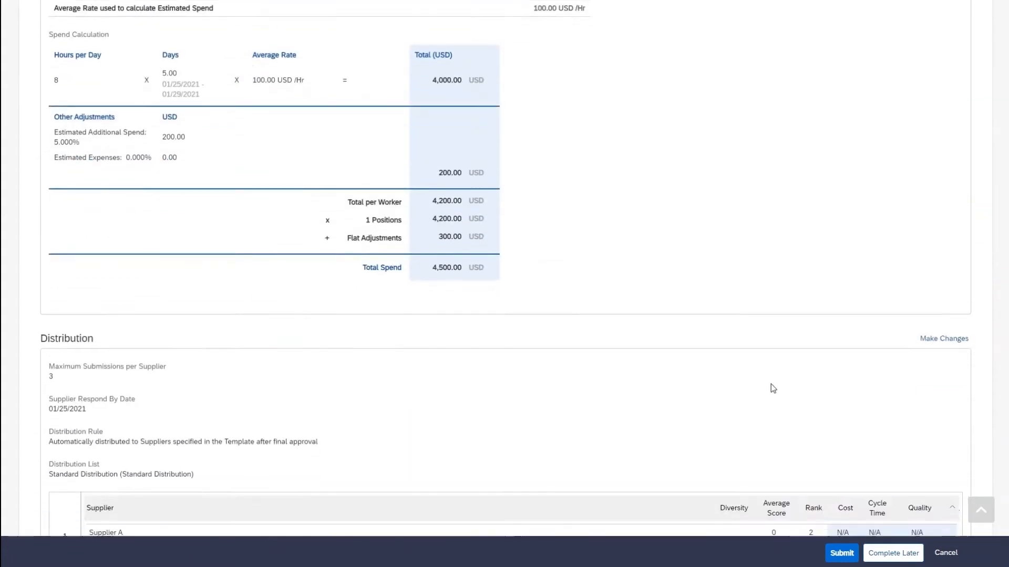
left_click(845, 432)
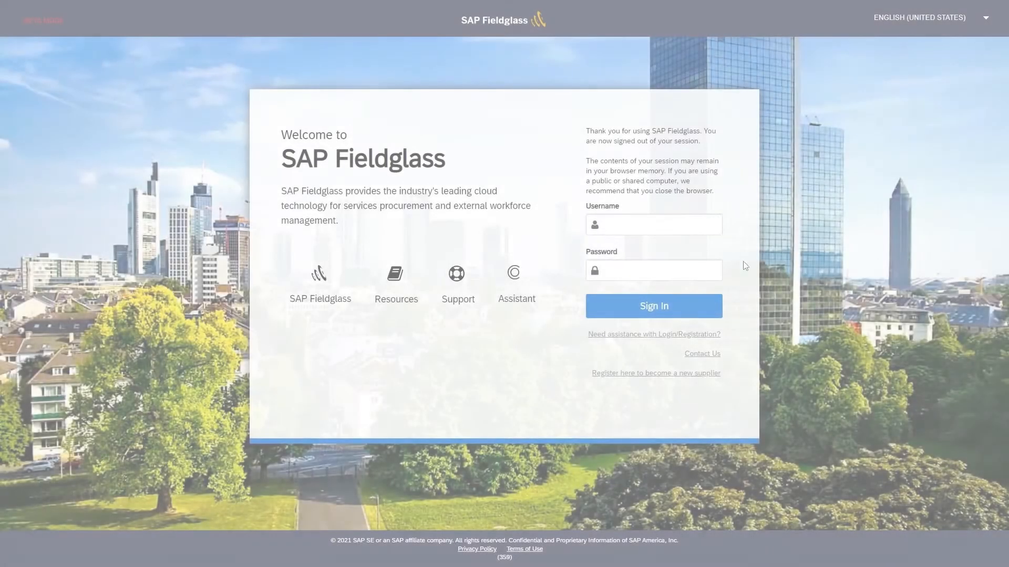
Sign in to Fieldglass with the supplier's username and password
left_click(712, 228)
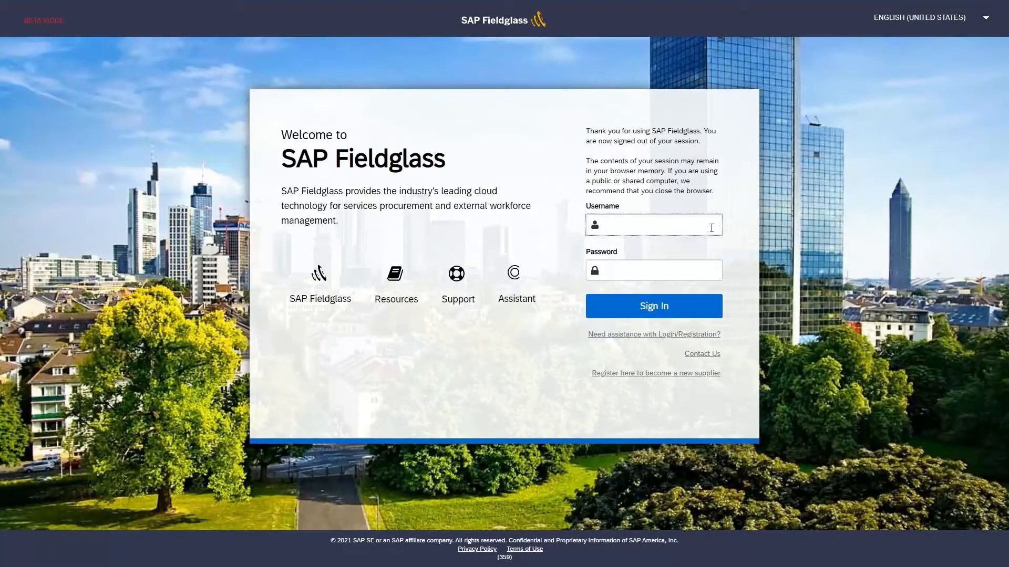
type("SUPPLIERB_D033")
left_click(707, 267)
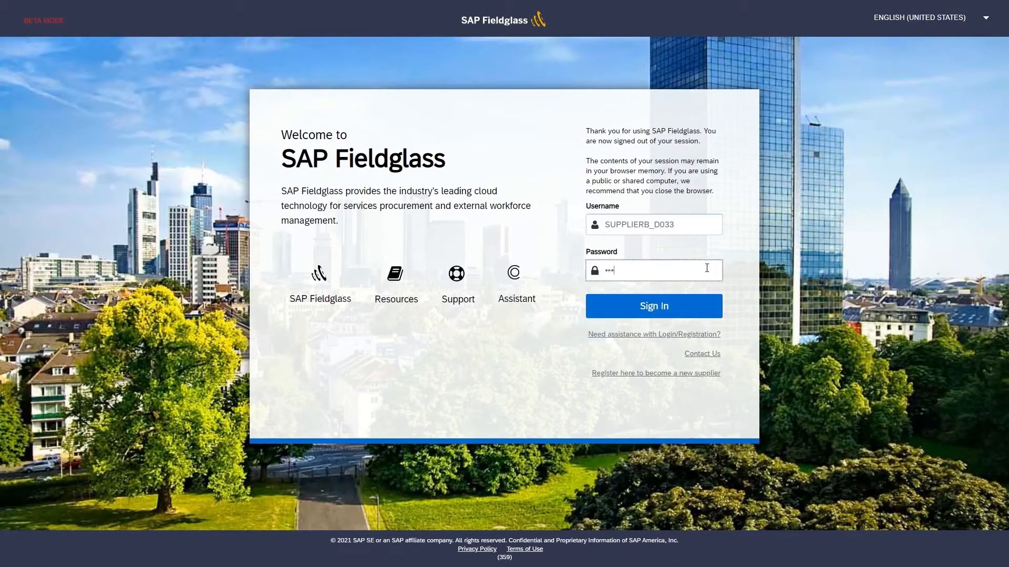
key("Return")
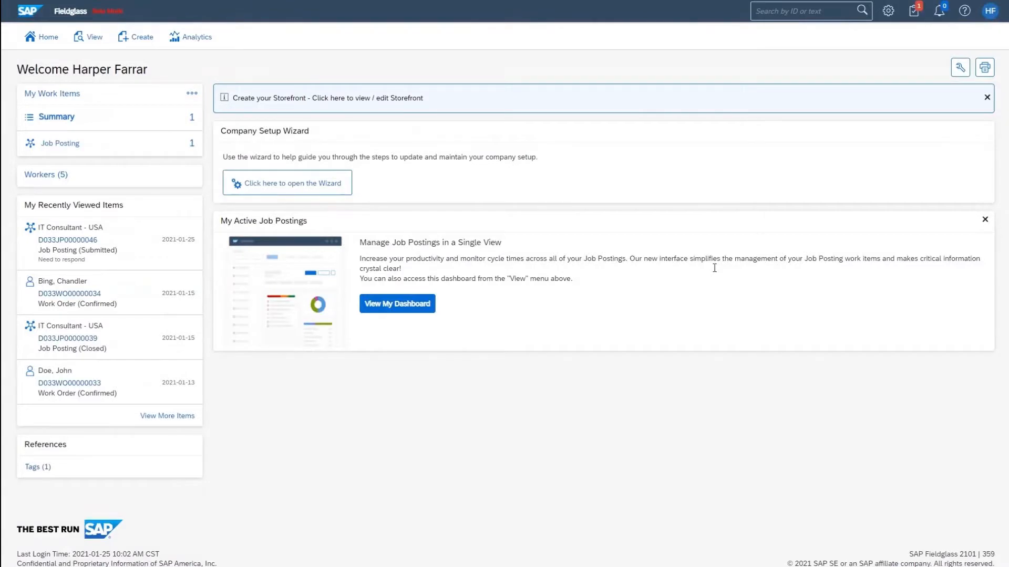
Open the IT Consultant - USA posting awaiting response and start a new candidate submission
mouse_move(161, 146)
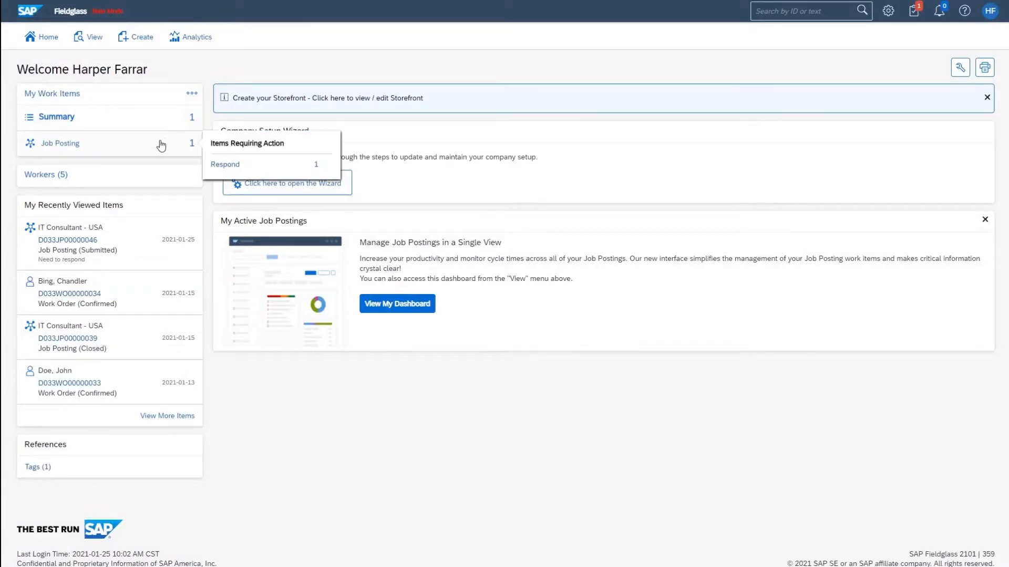
left_click(225, 164)
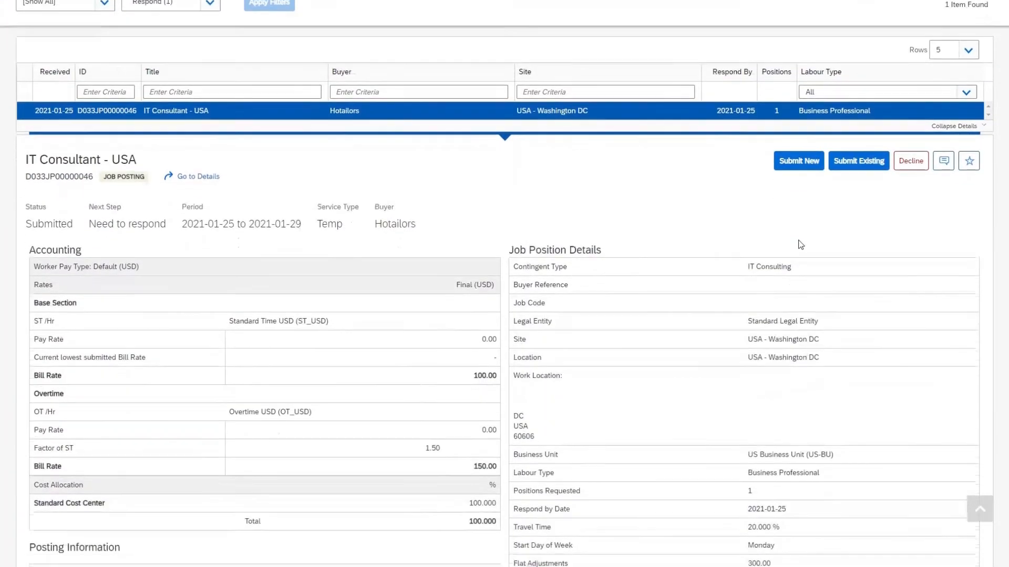
scroll(800, 244, "down", 5)
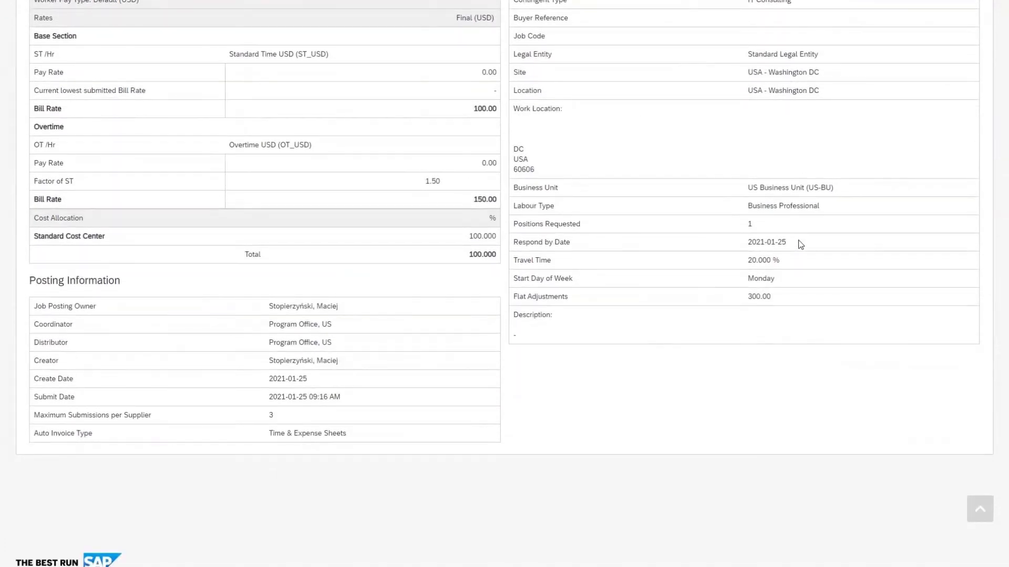
scroll(801, 244, "up", 8)
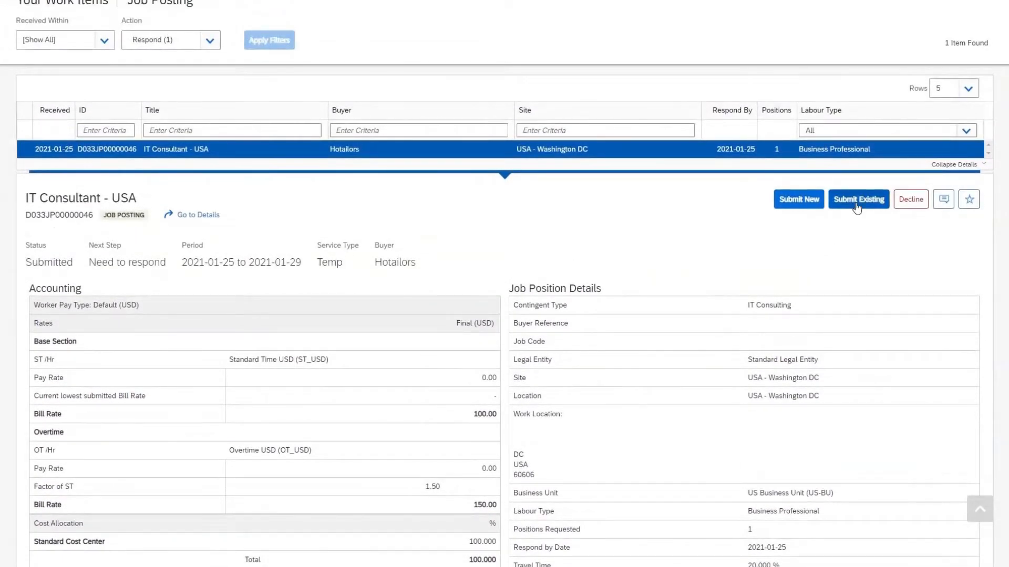
left_click(798, 201)
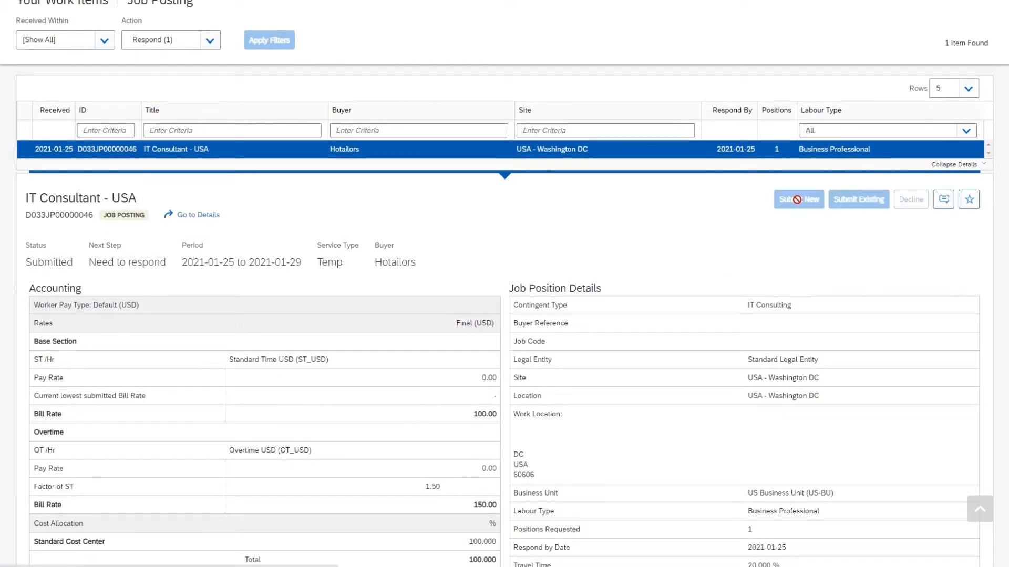
Enter the candidate's first and last name and their security ID with confirmation
scroll(630, 189, "down", 1)
left_click(137, 168)
key("Tab")
scroll(509, 232, "down", 2)
left_click(174, 195)
key("Tab")
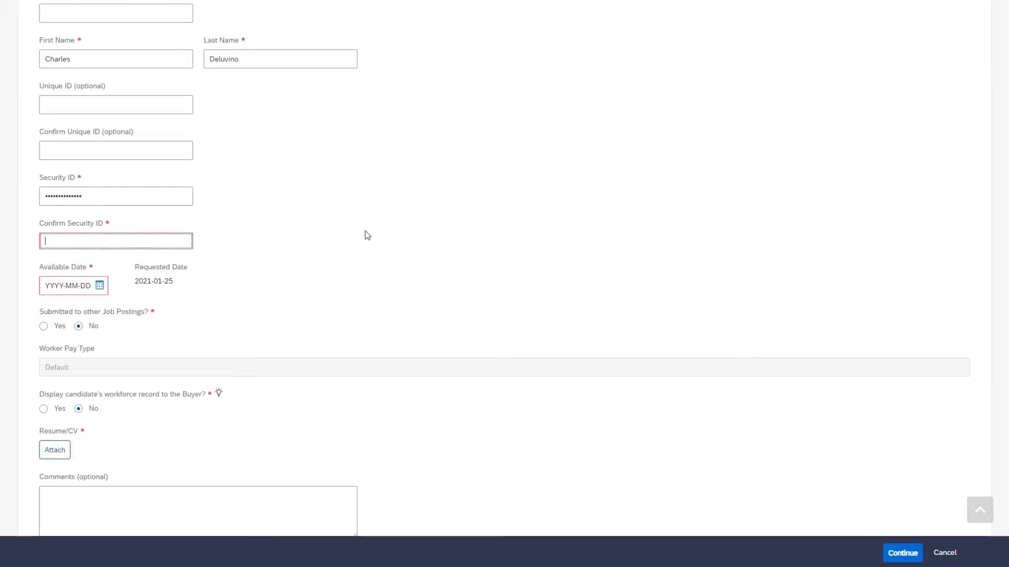
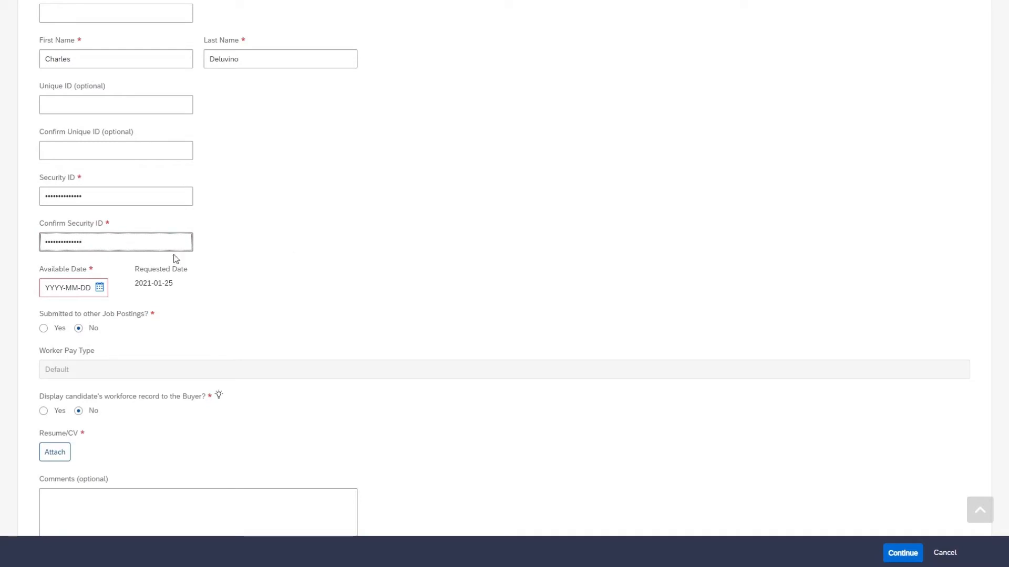
Set availability to January 25, 2021 and attach the candidate's CV PDF as the résumé
left_click(77, 282)
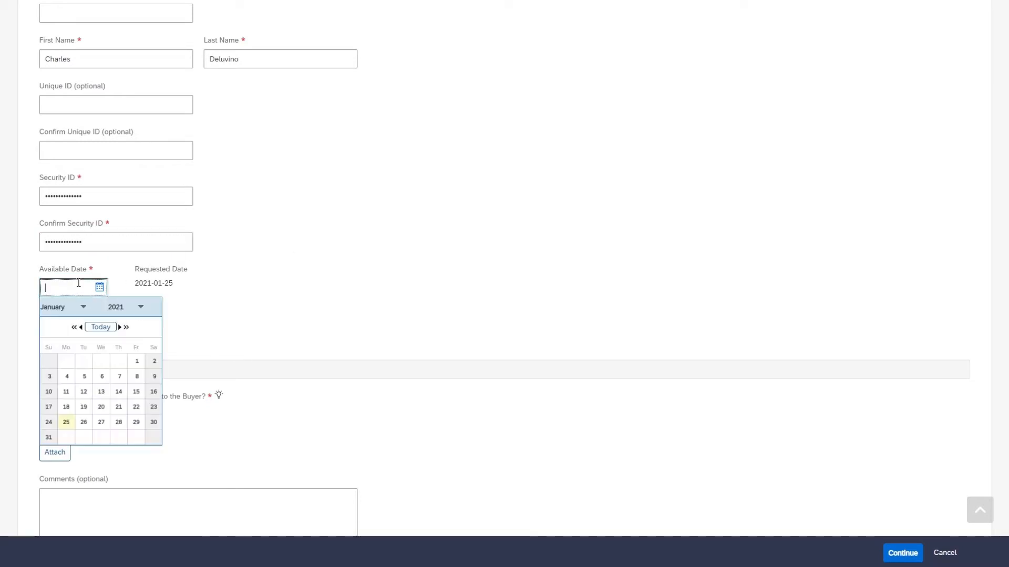
left_click(66, 422)
scroll(421, 308, "down", 3)
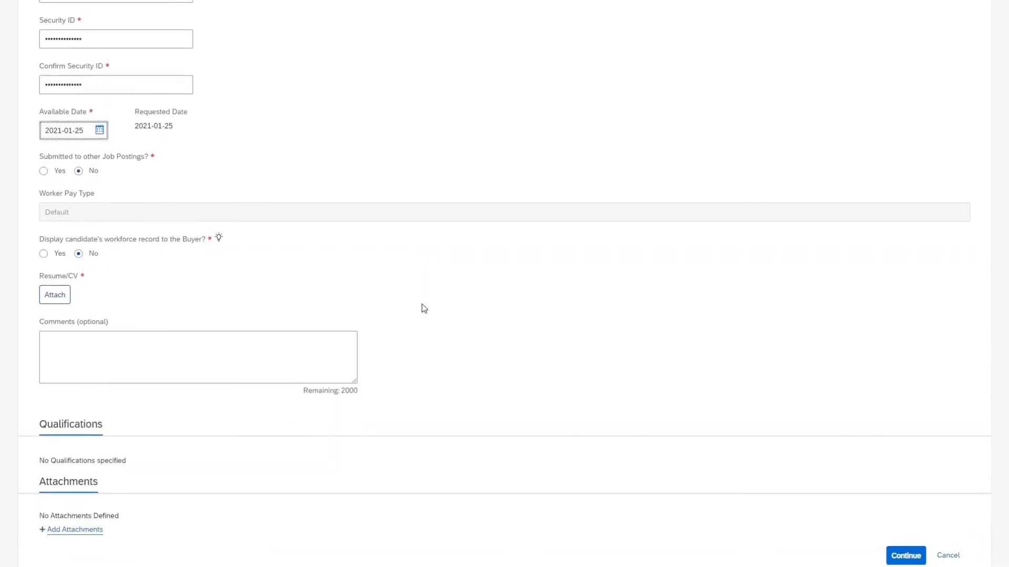
left_click(41, 296)
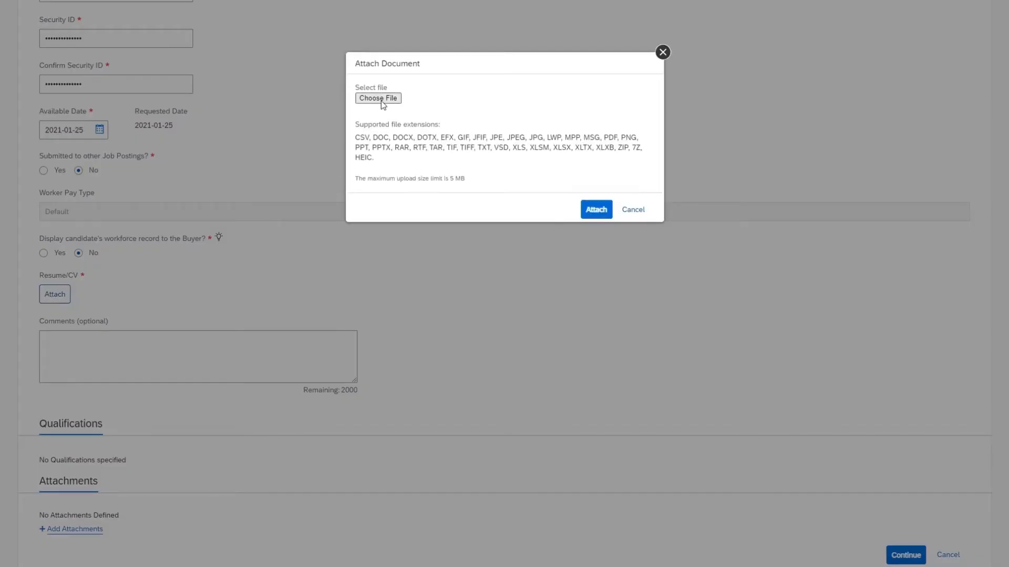
left_click(380, 100)
left_click(178, 74)
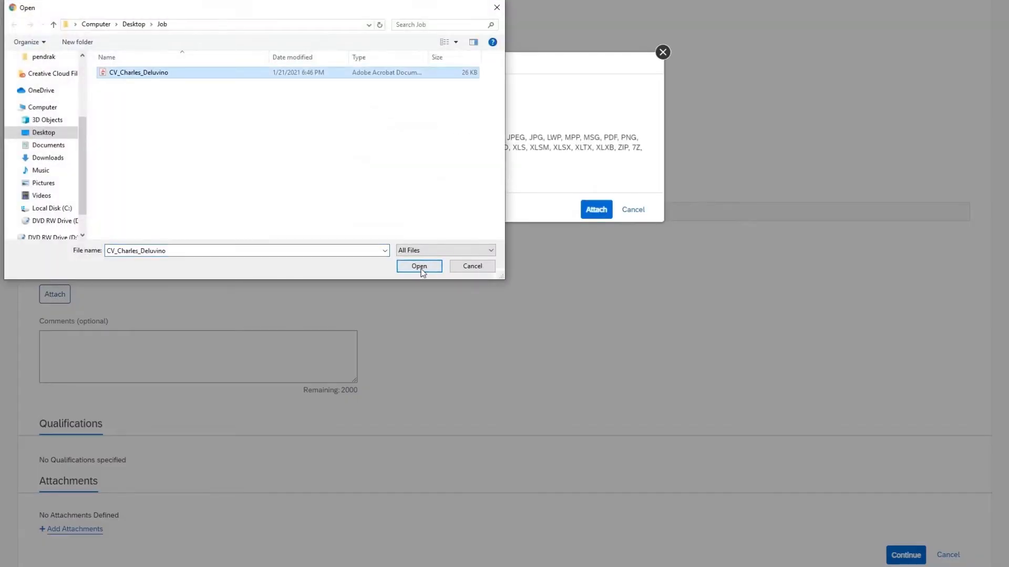
left_click(421, 269)
left_click(592, 253)
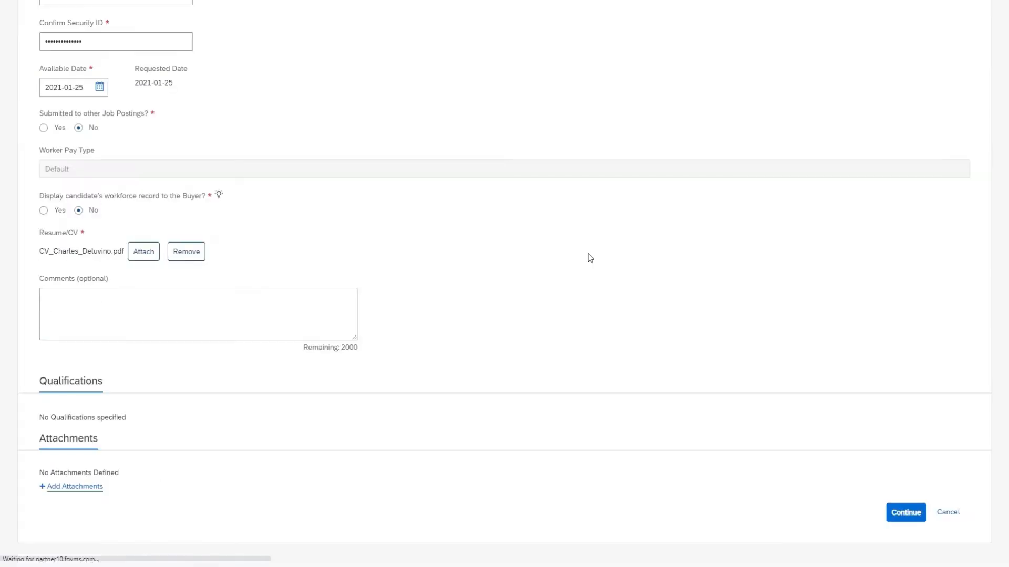
scroll(590, 257, "down", 2)
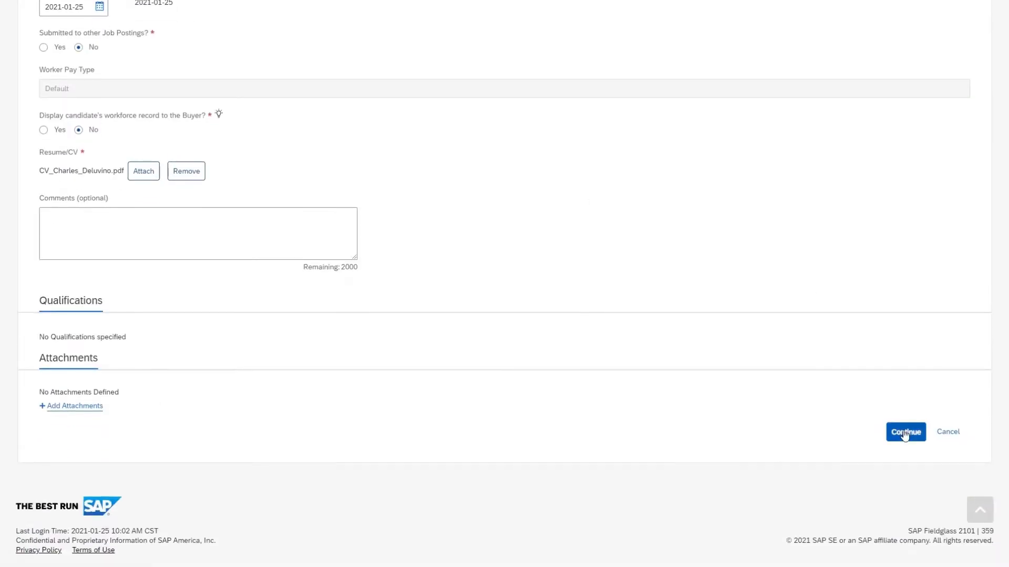
Set the candidate's base pay rate to 80.00 and continue to review
left_click(904, 432)
left_click(942, 306)
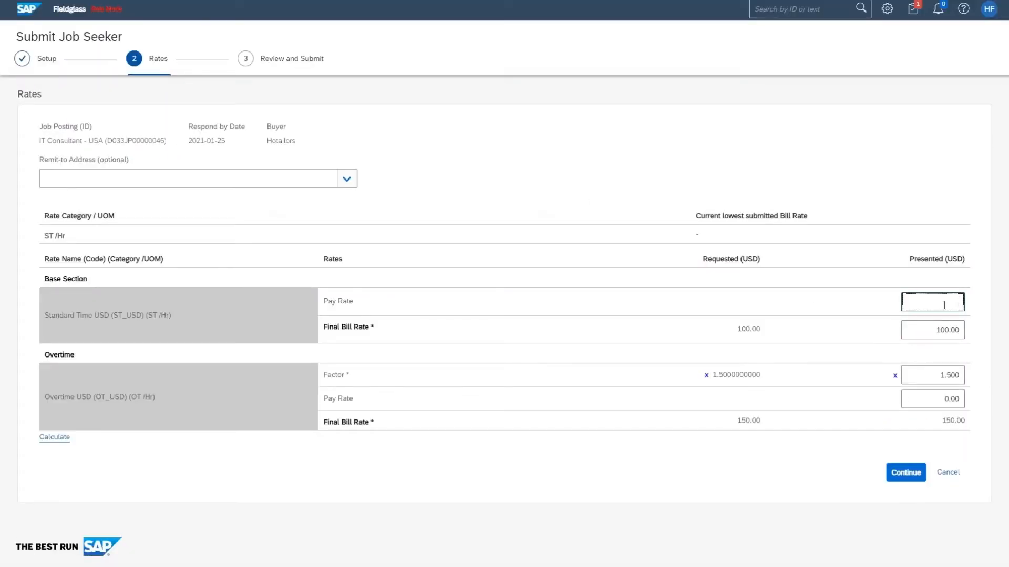
left_click(808, 459)
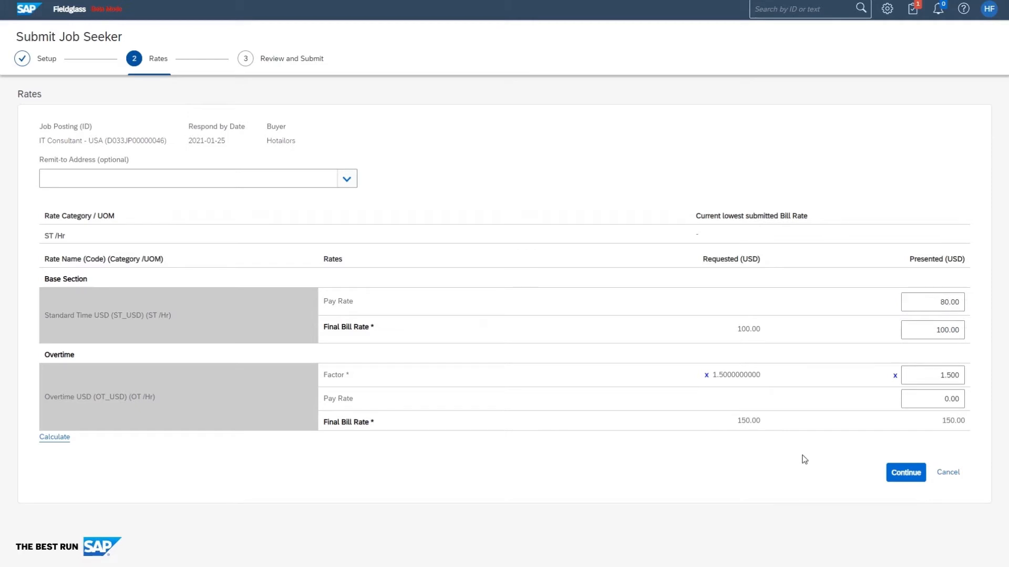
left_click(912, 473)
Submit the job seeker to the posting, then paste the buyer's username at sign-in
scroll(913, 472, "down", 9)
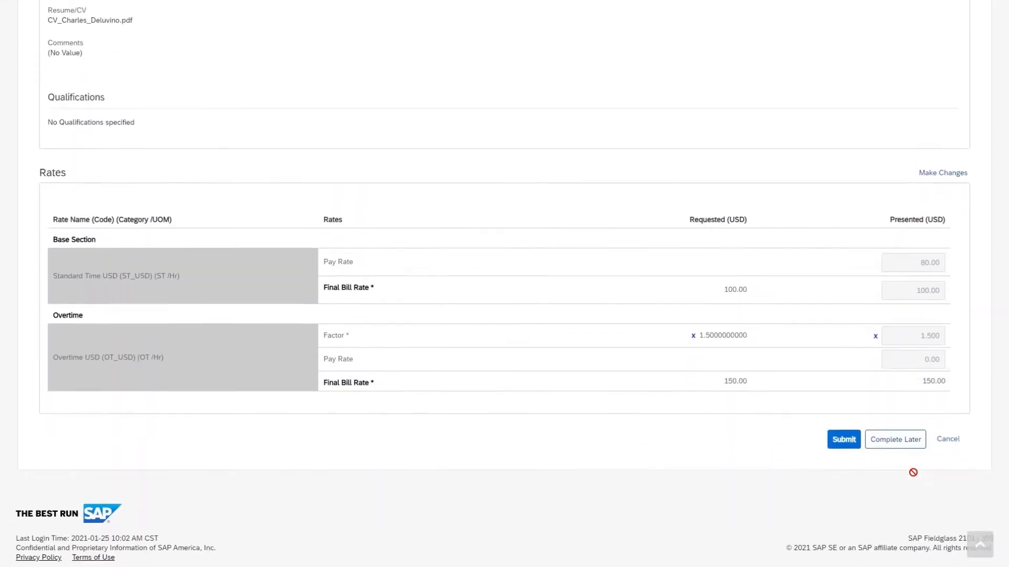
left_click(850, 433)
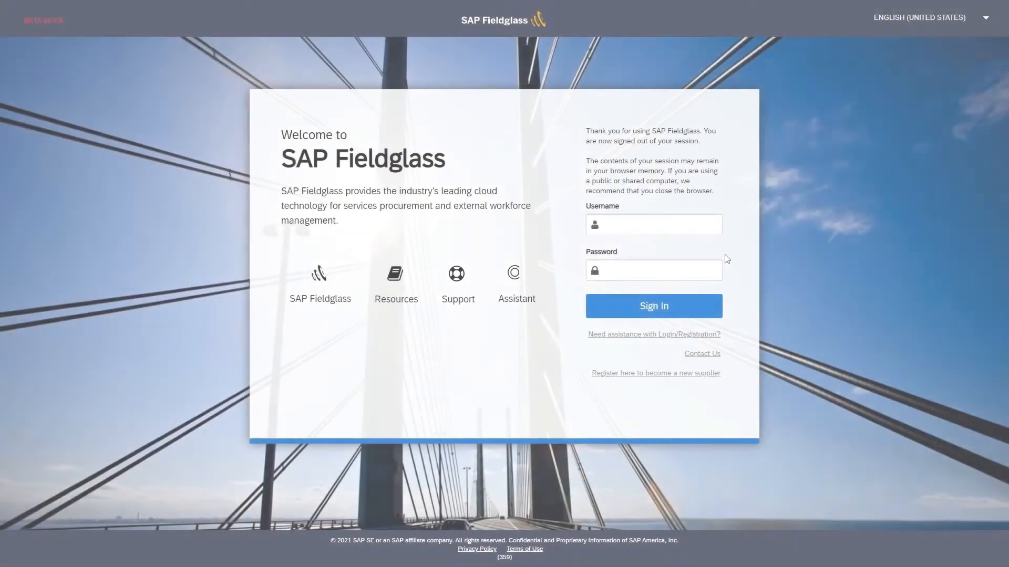
left_click(711, 217)
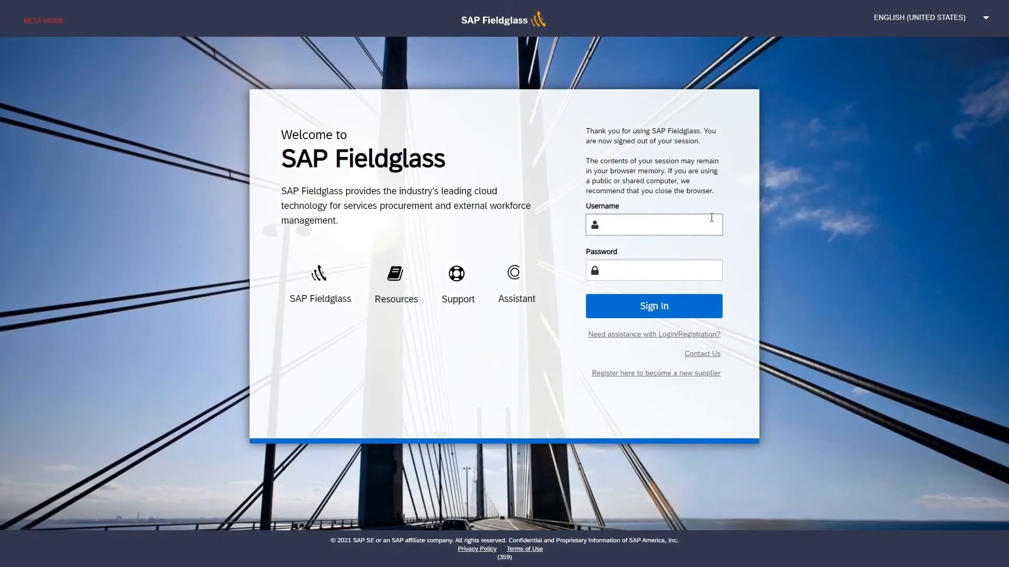
type("US_Program Office_D033")
Finish the buyer sign-in, open the pending IT Consultant job seeker, and hire them
left_click(703, 272)
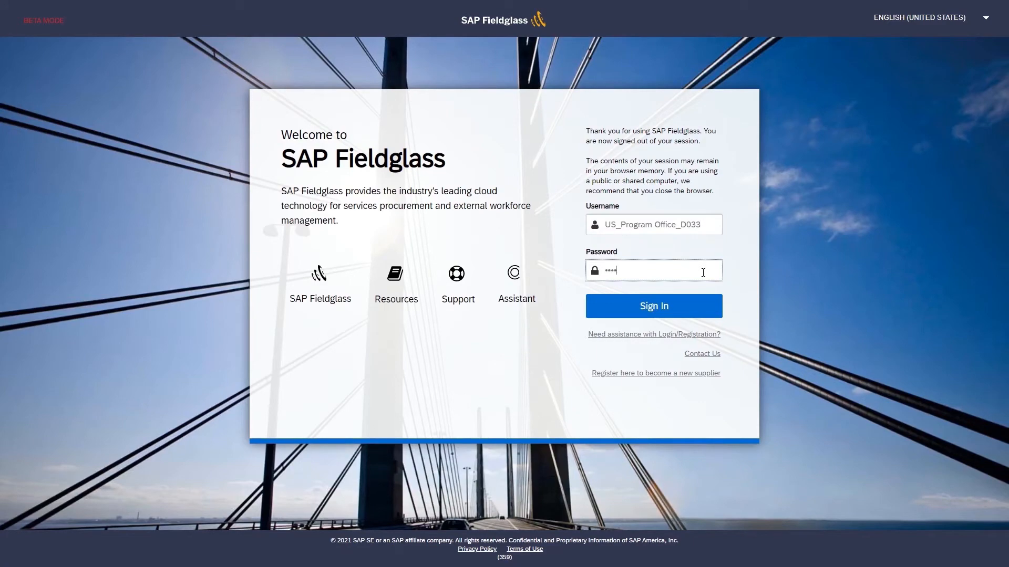
left_click(697, 303)
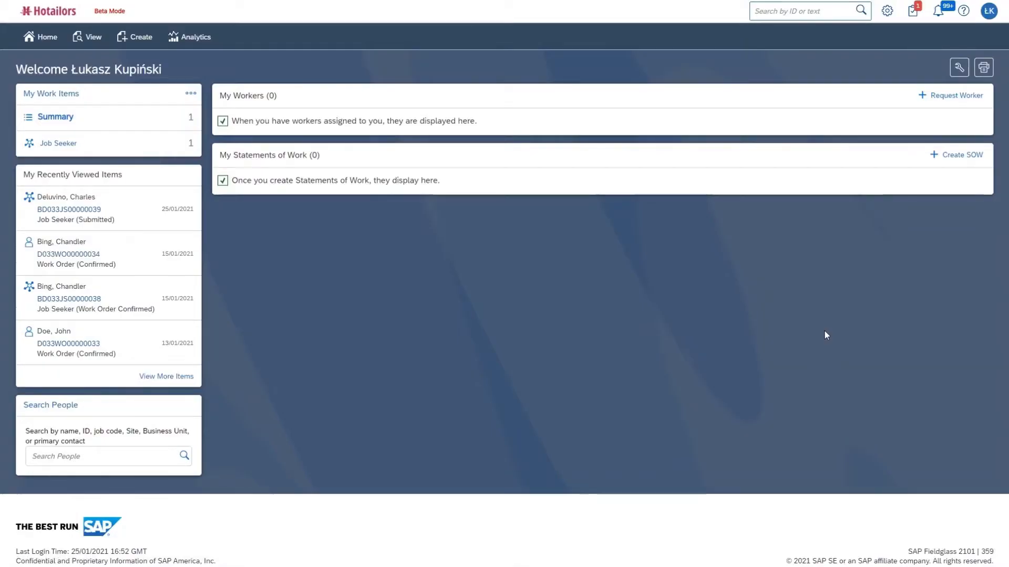
left_click(175, 143)
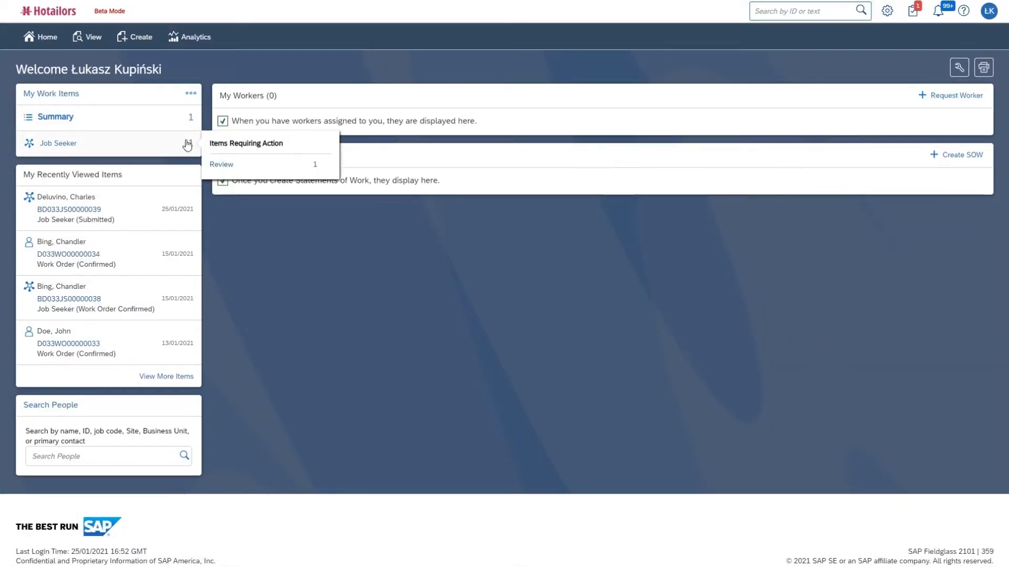
left_click(226, 166)
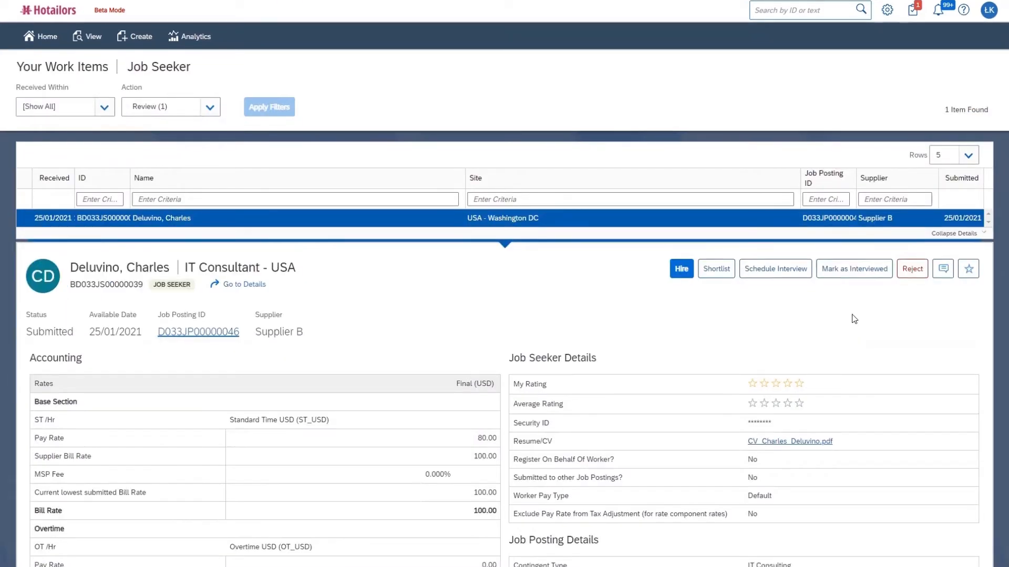
scroll(854, 319, "down", 6)
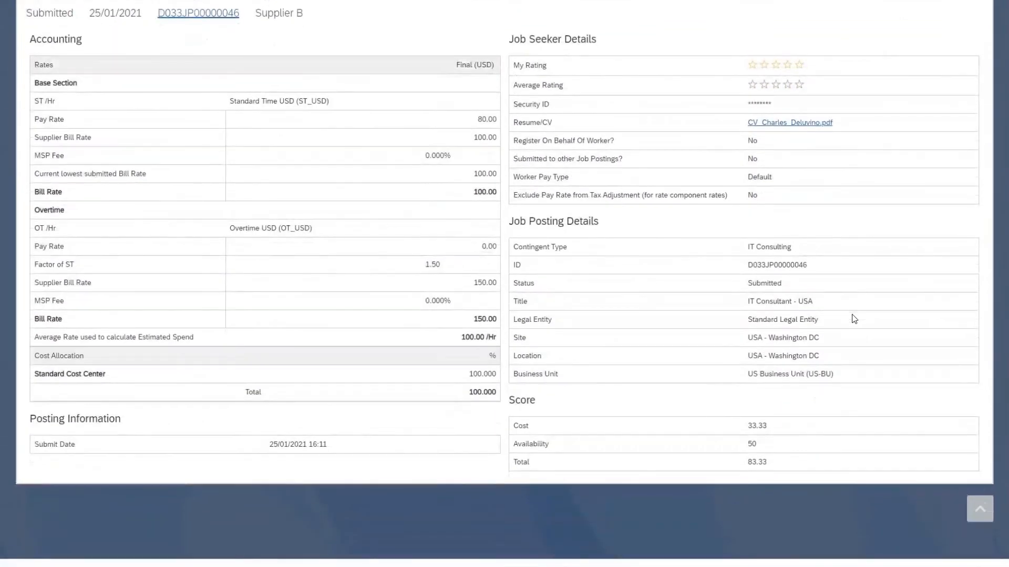
scroll(853, 318, "up", 4)
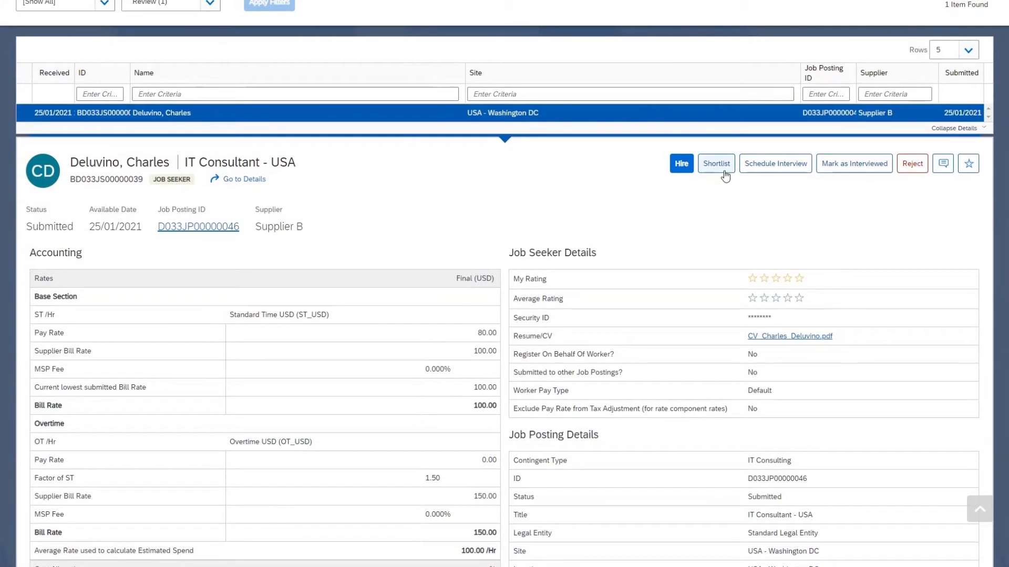
left_click(678, 166)
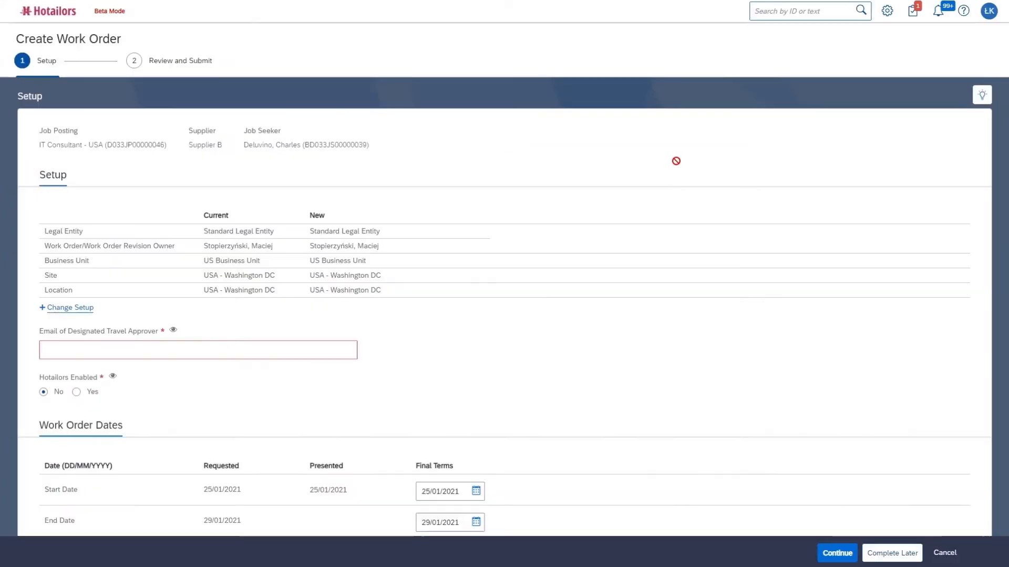
Enter the travel approver's e-mail address on the work order
scroll(581, 225, "down", 2)
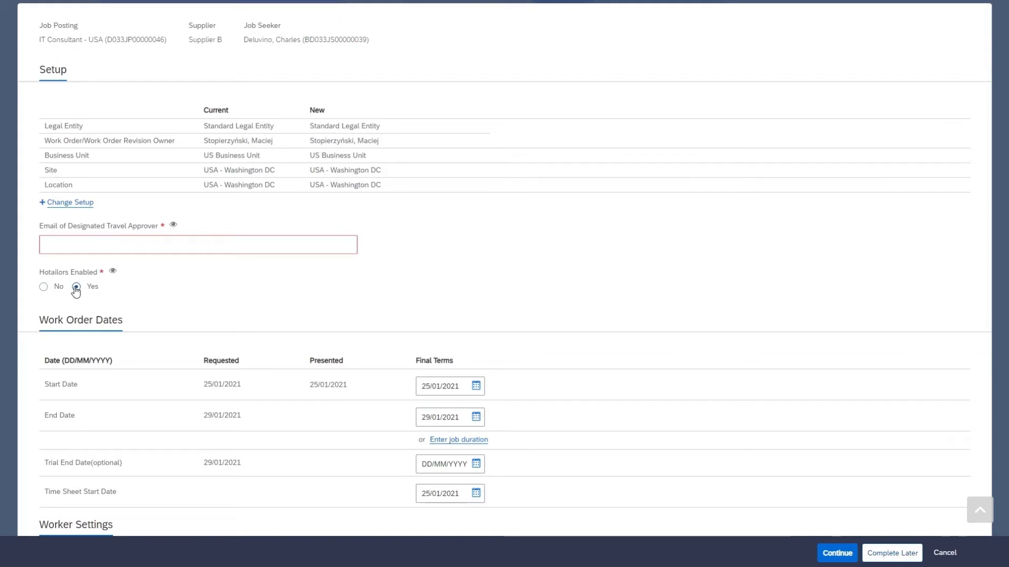
left_click(93, 243)
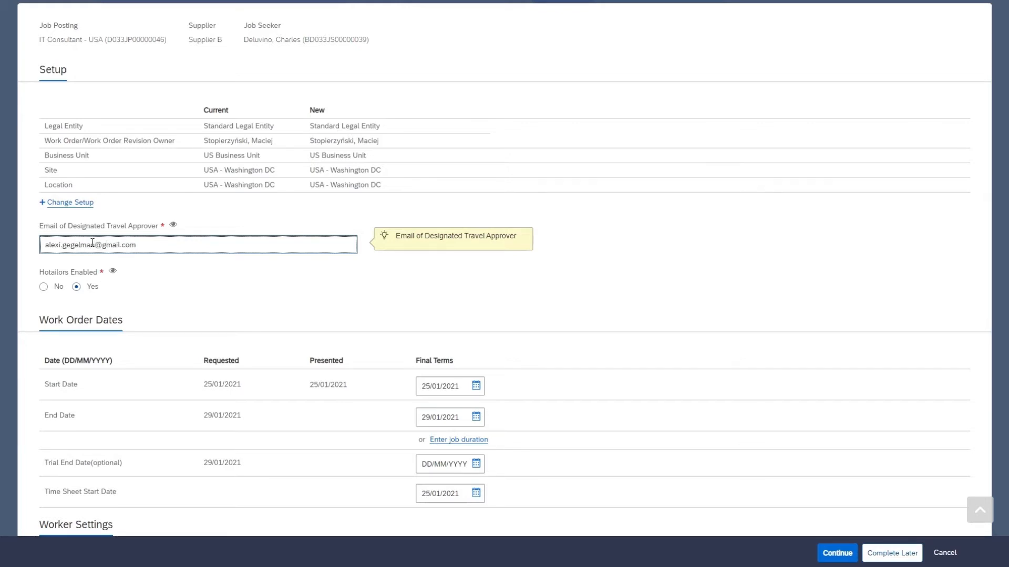
left_click(638, 299)
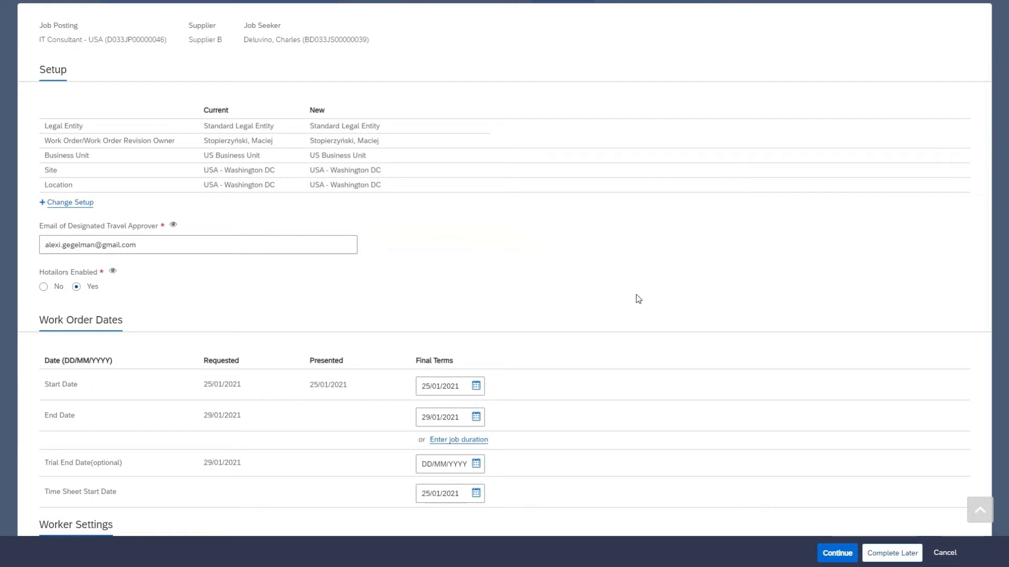
Set Estimated Expenses to 20.000% and continue to the work order review
scroll(778, 277, "down", 9)
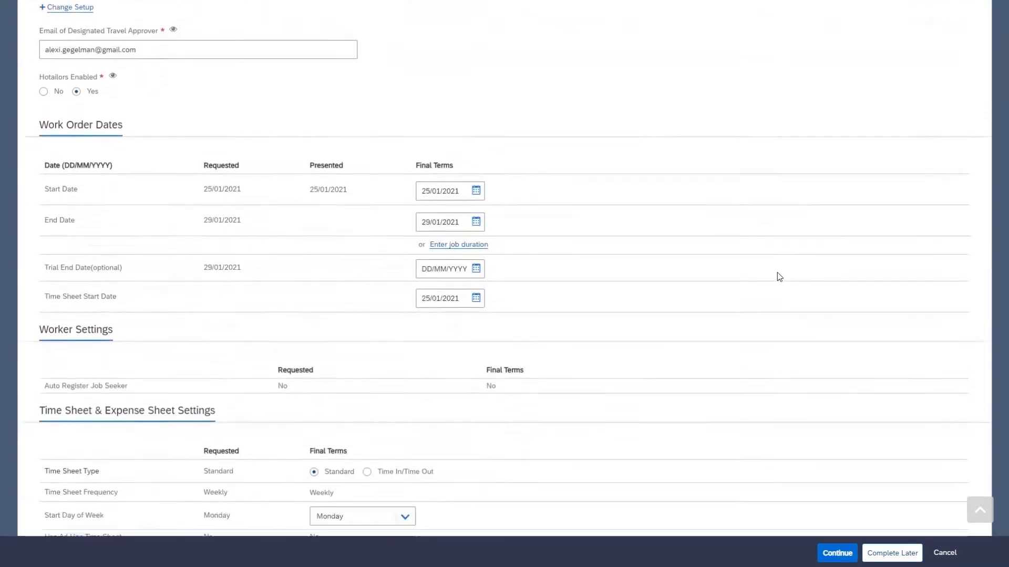
scroll(779, 277, "down", 13)
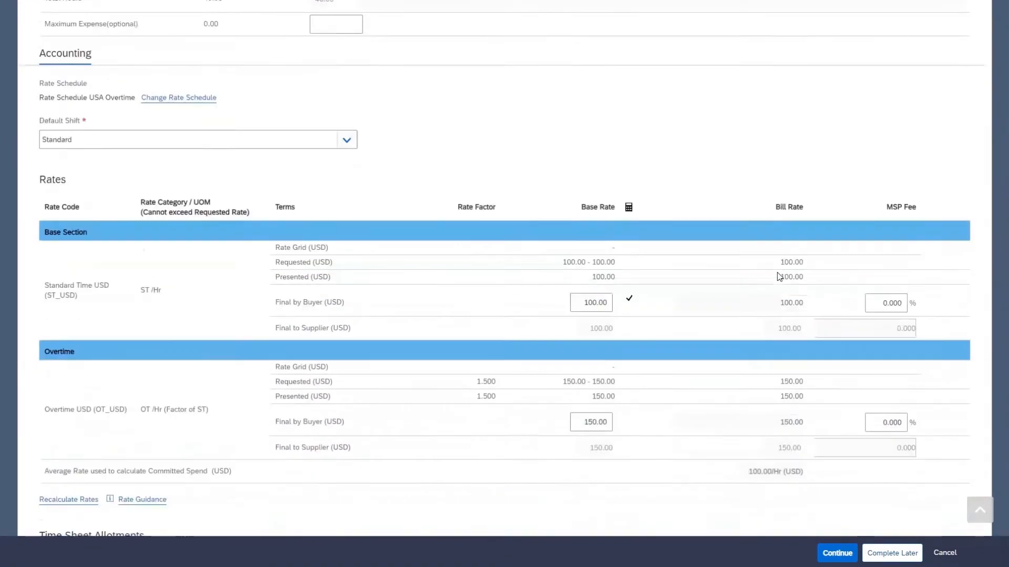
scroll(779, 277, "down", 2)
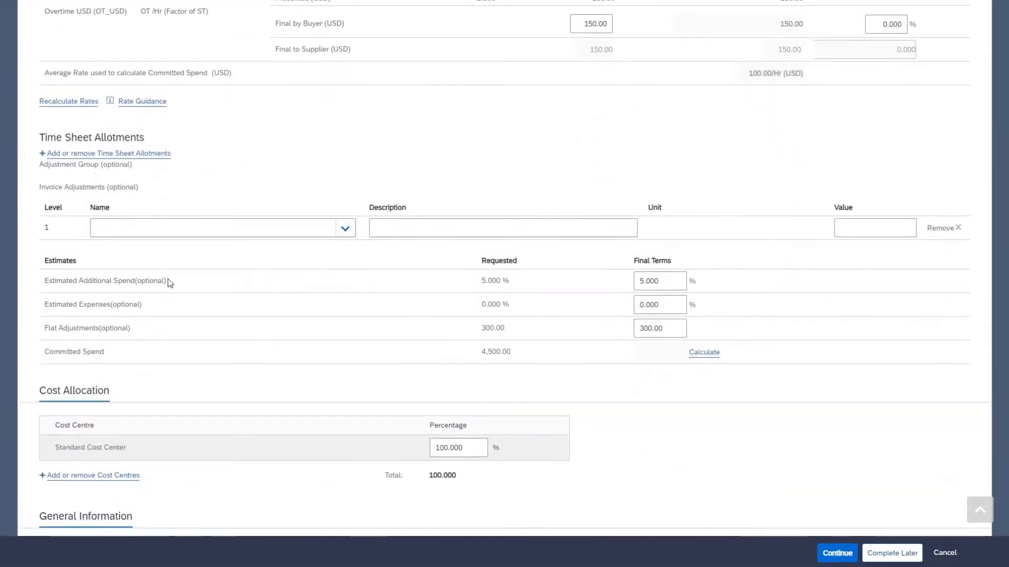
left_click(641, 304)
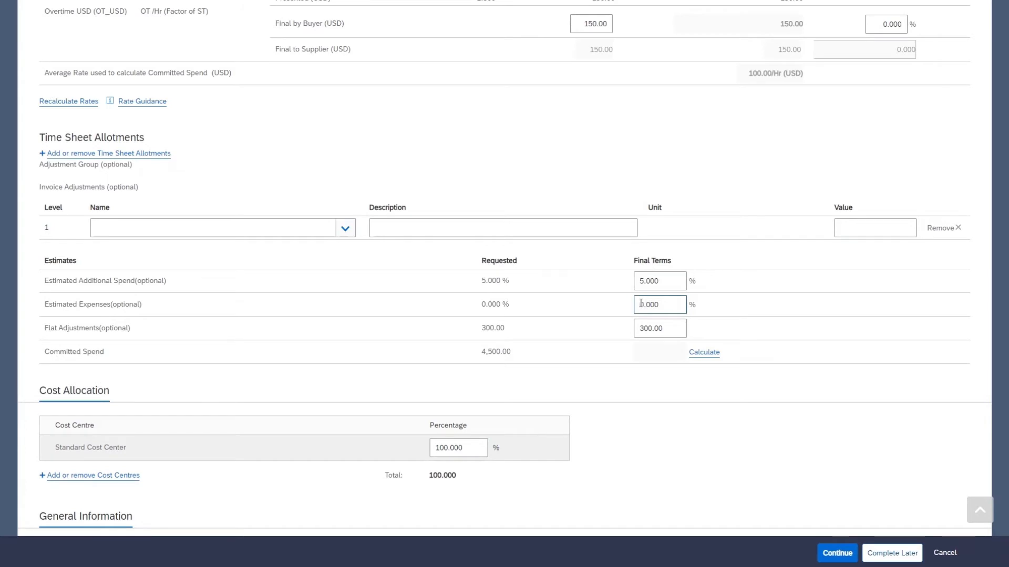
left_click(778, 490)
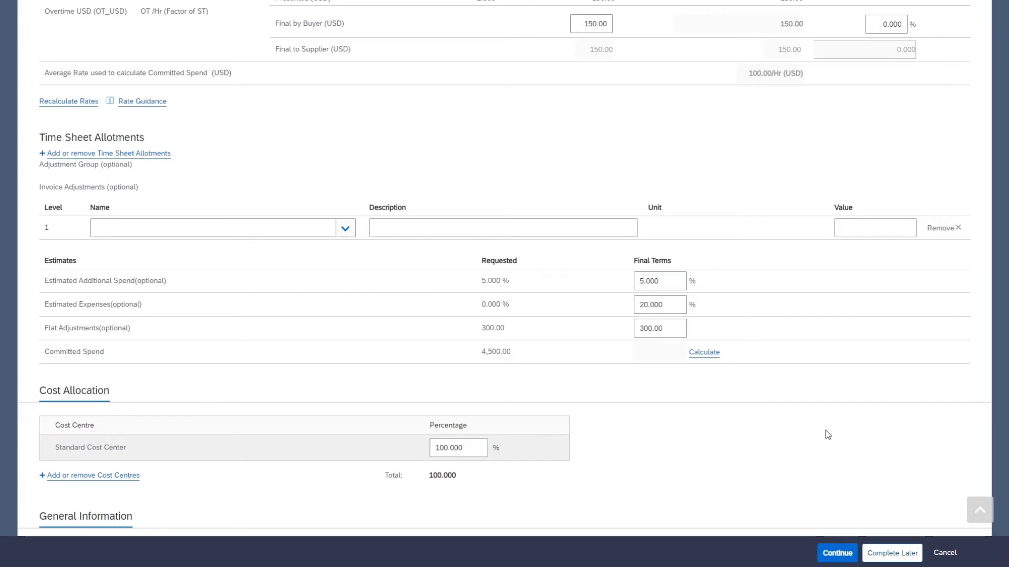
scroll(823, 424, "down", 4)
scroll(823, 424, "down", 4)
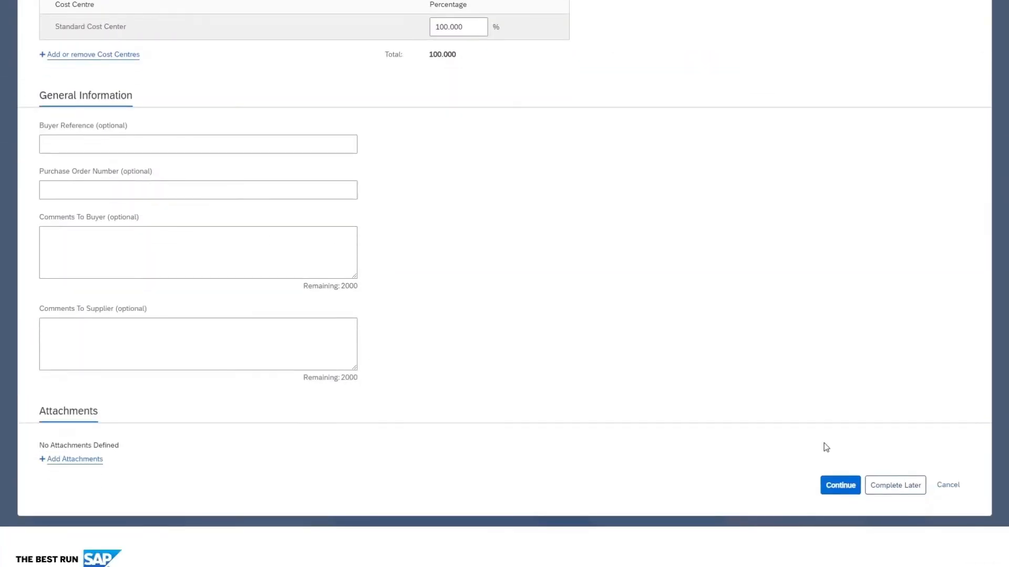
left_click(838, 484)
Submit the IT Consultant - USA work order with 5,300.00 USD committed spend
scroll(834, 401, "down", 6)
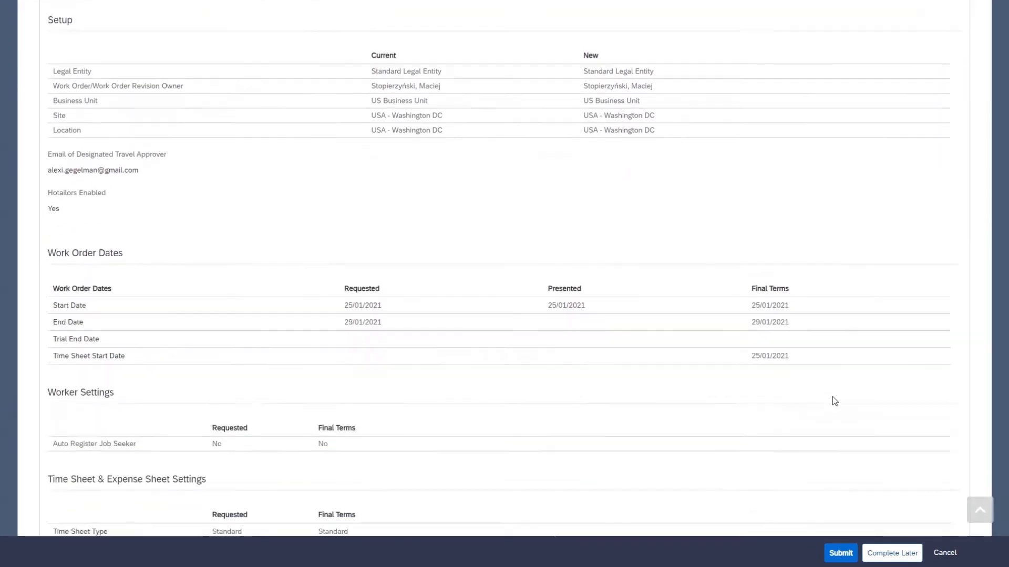
scroll(832, 397, "down", 6)
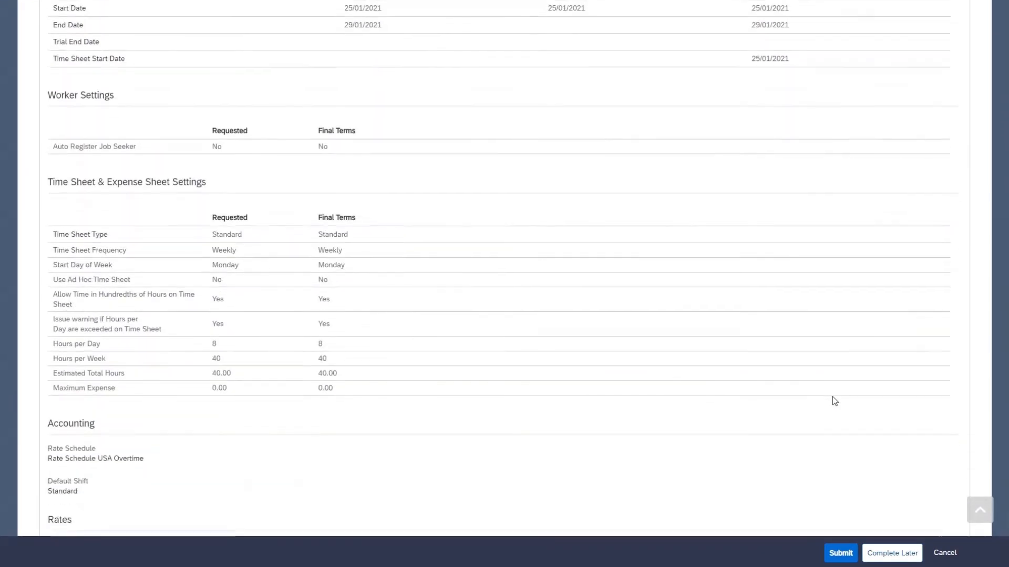
scroll(833, 396, "down", 7)
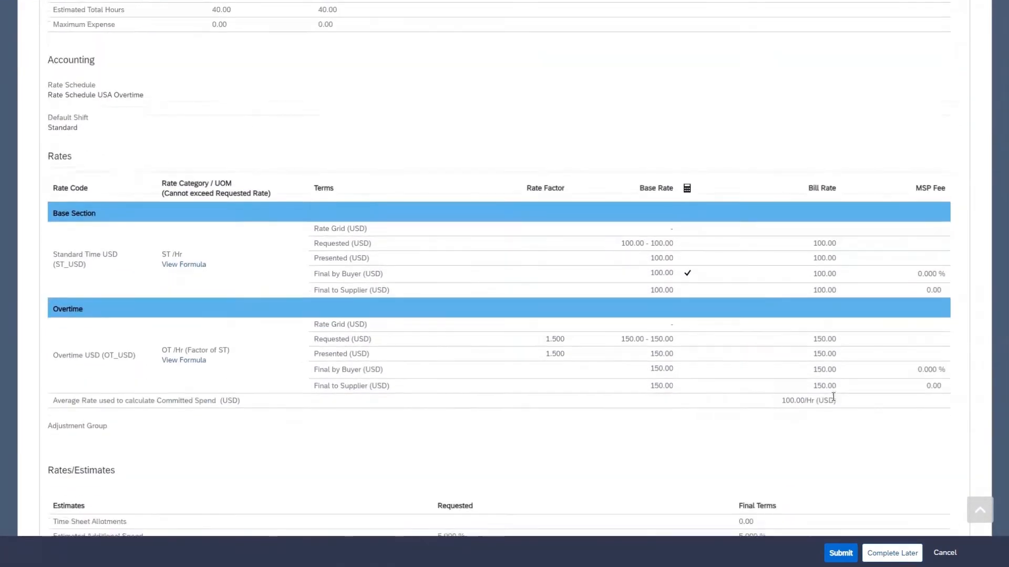
scroll(832, 396, "down", 7)
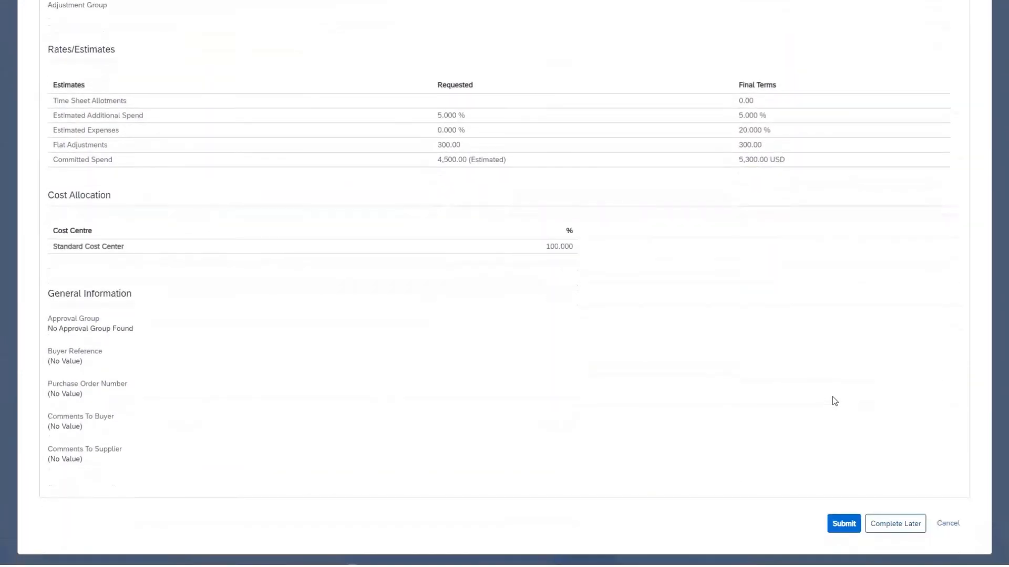
left_click(840, 429)
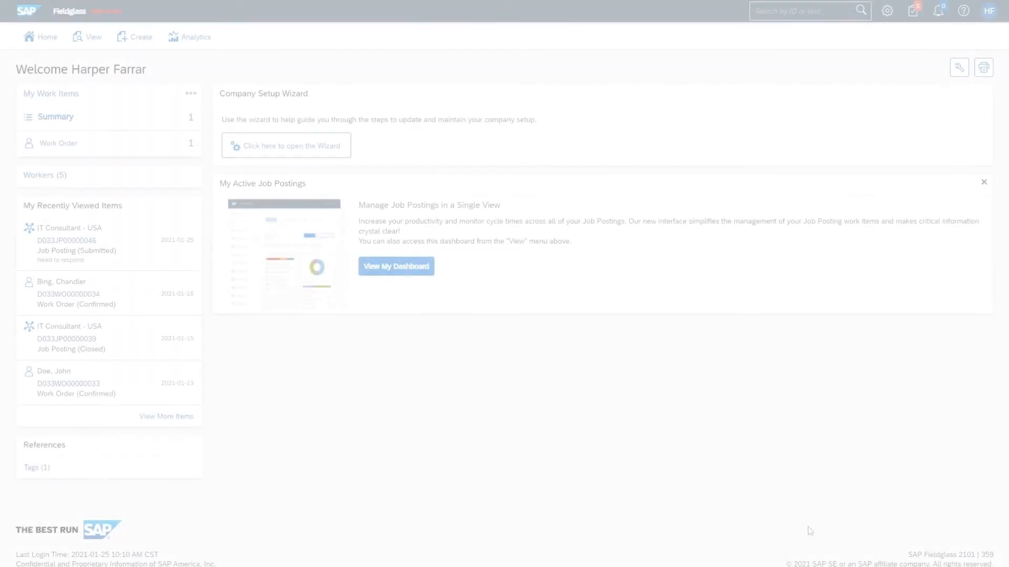
Open the pending work order and enter the worker's personal email for acceptance
mouse_move(149, 146)
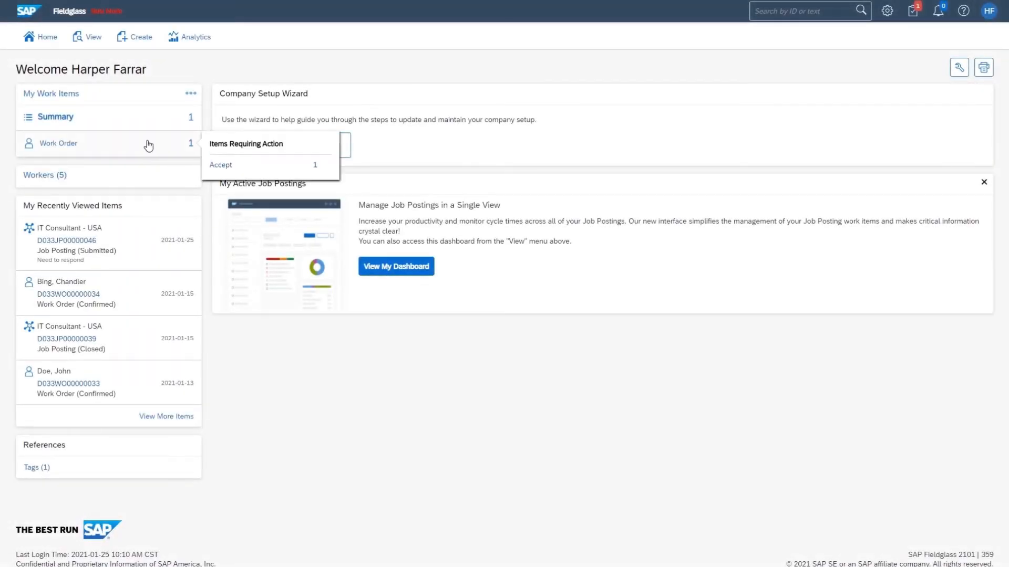
left_click(229, 172)
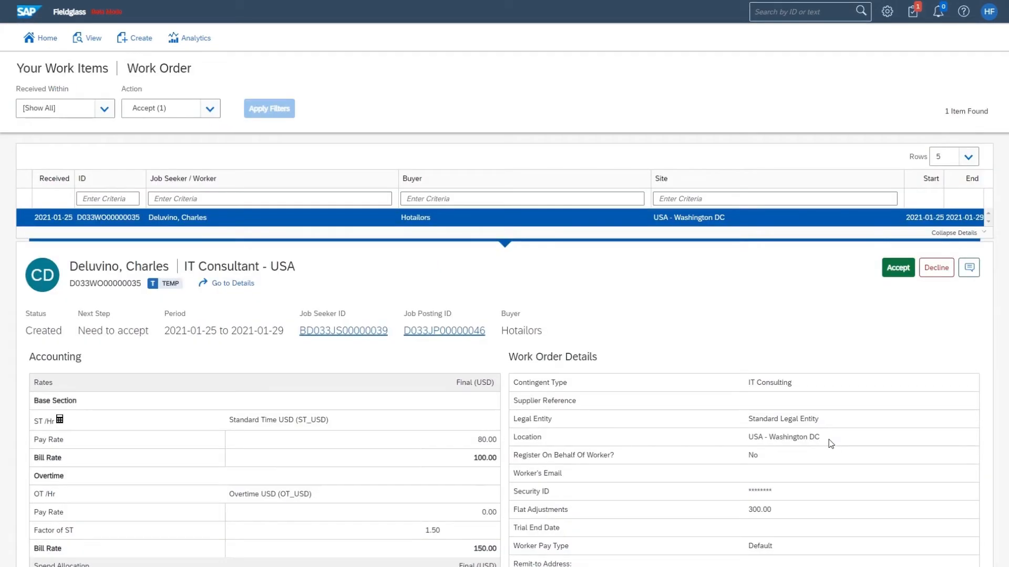
scroll(831, 437, "down", 5)
scroll(830, 437, "up", 6)
left_click(889, 277)
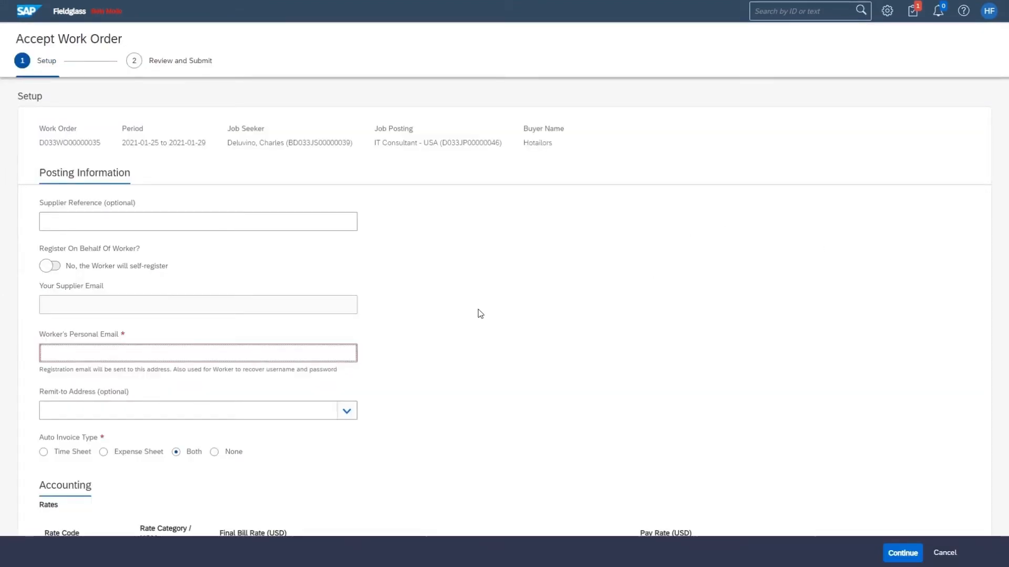
left_click(480, 314)
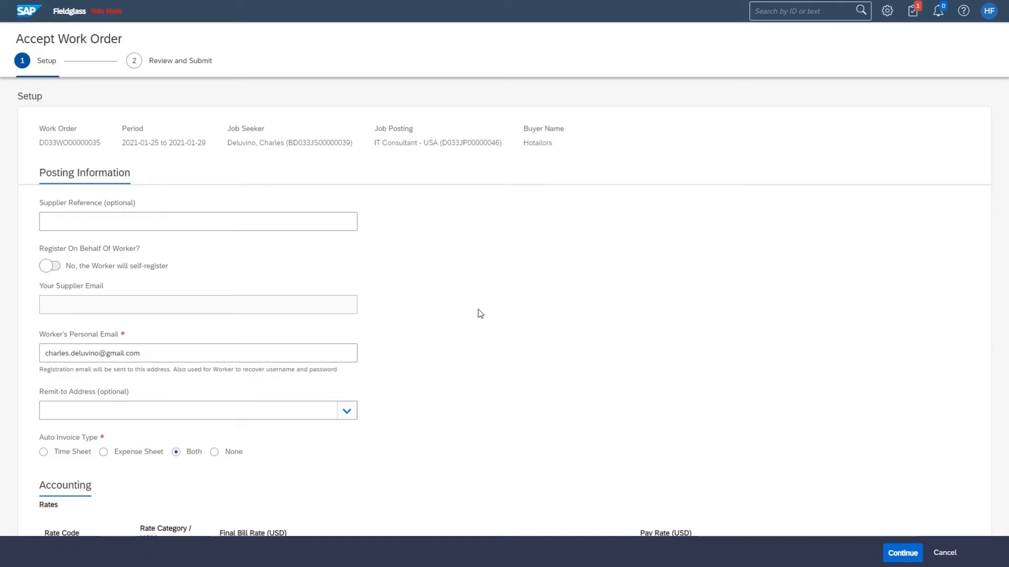
Keep the listed pay rates, review, and accept the work order
scroll(629, 294, "down", 3)
scroll(736, 379, "down", 1)
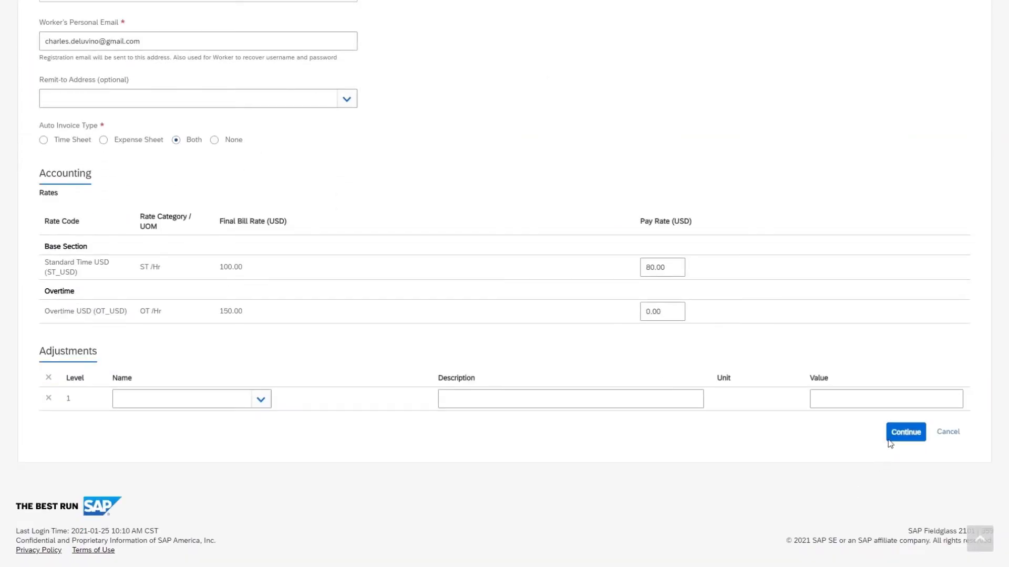
left_click(893, 429)
scroll(816, 321, "down", 1)
scroll(816, 321, "down", 5)
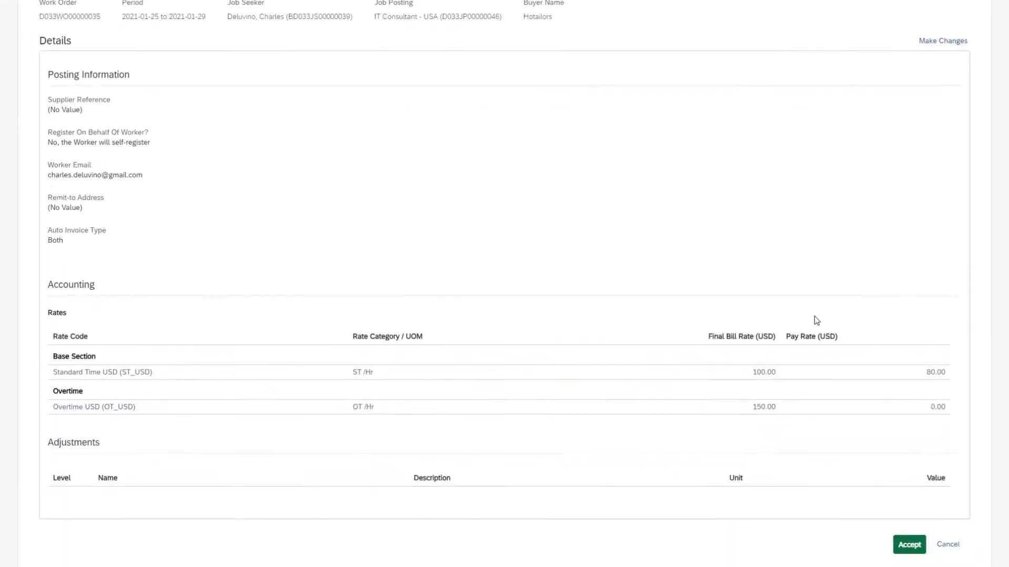
left_click(907, 433)
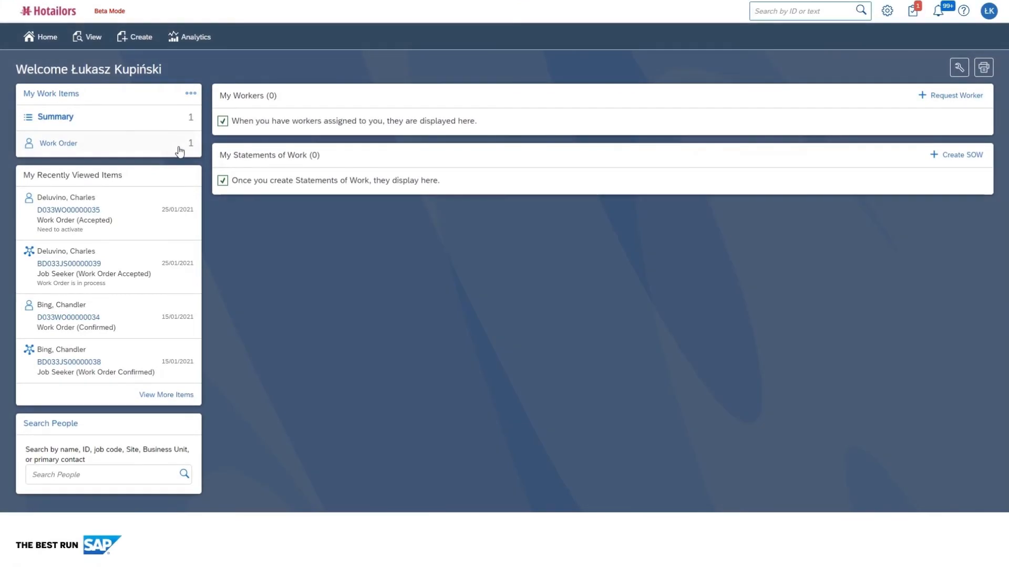
Activate the waiting work order, then open Create Your Account from the Fieldglass invitation email
left_click(176, 151)
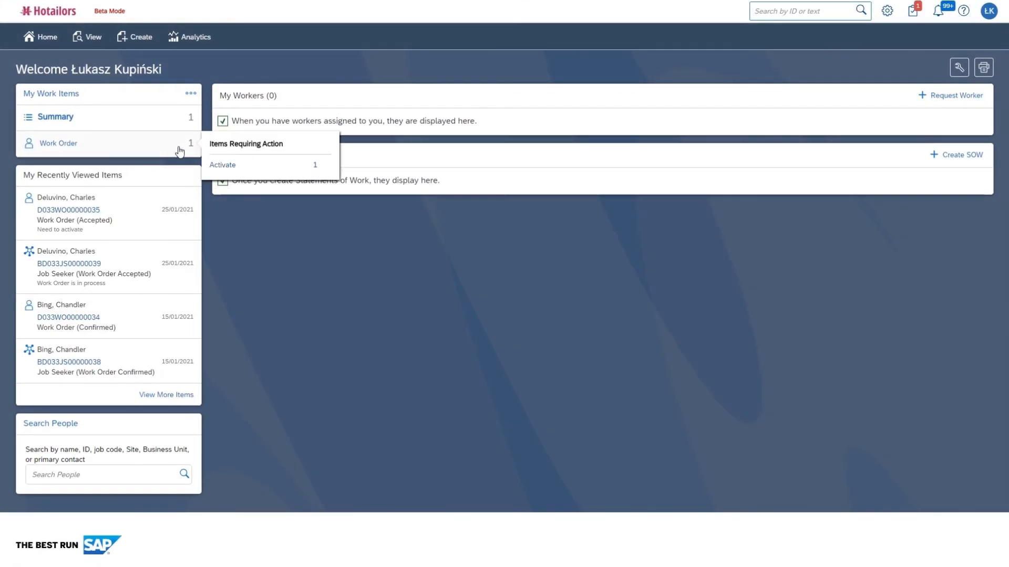
left_click(240, 167)
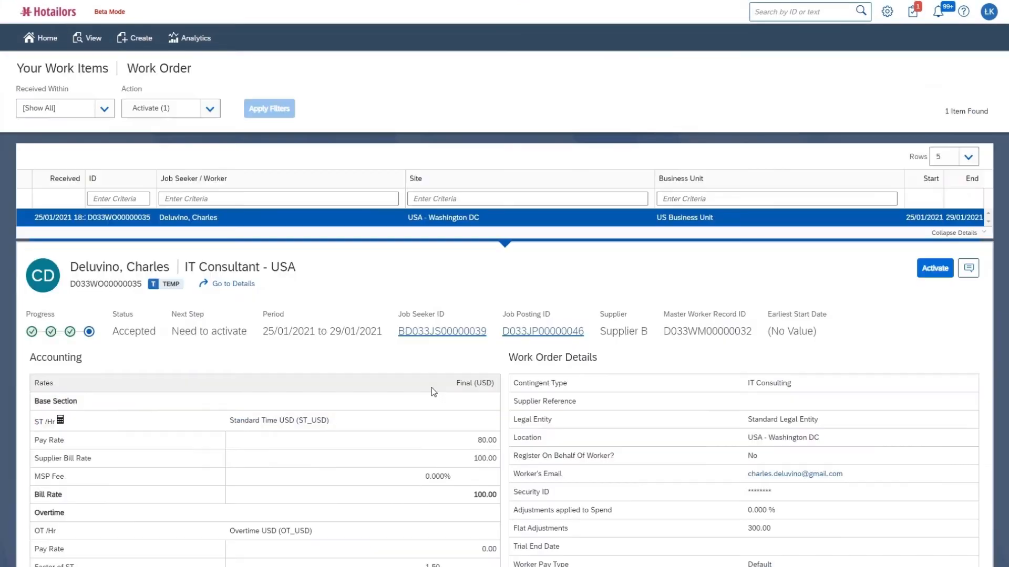
left_click(931, 268)
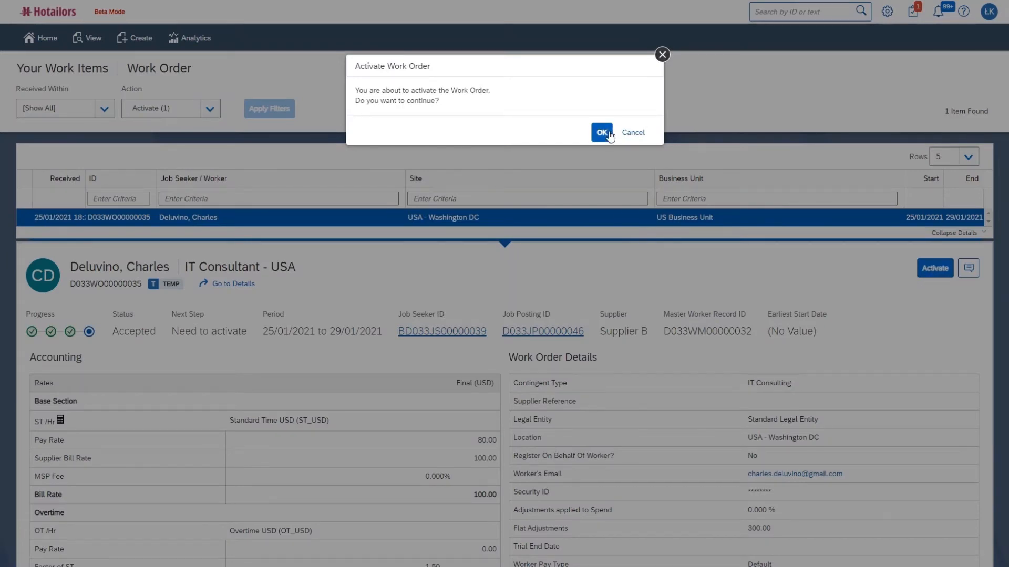
left_click(602, 133)
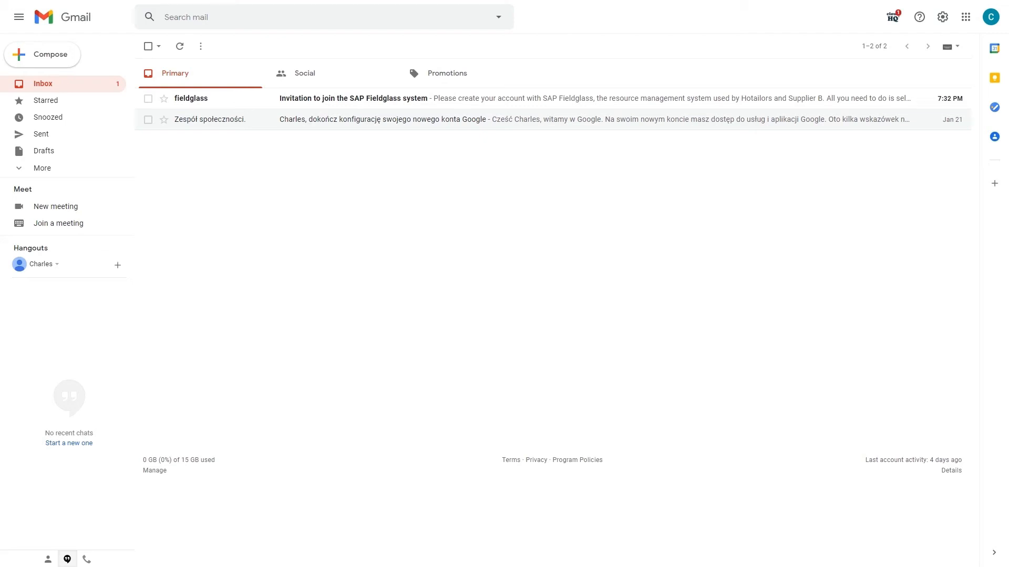
left_click(592, 100)
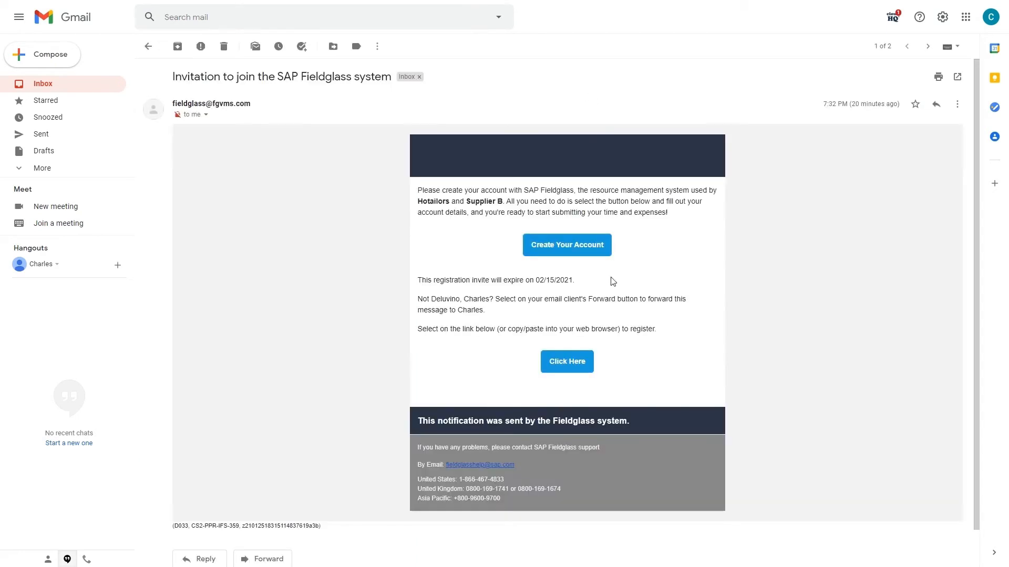
left_click(583, 272)
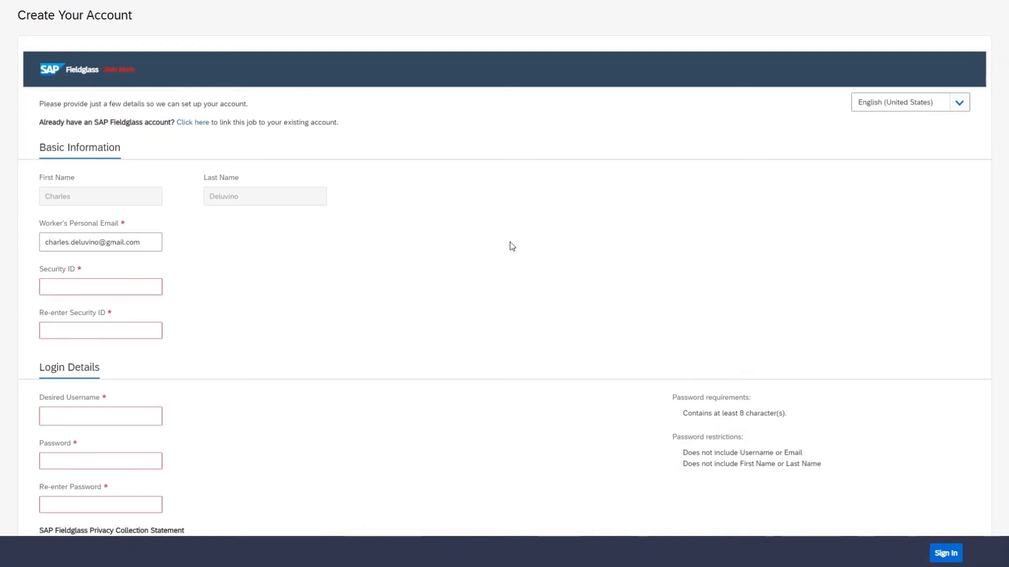
Enter the worker's security ID in both Security ID fields
left_click(159, 286)
type("•••••••••")
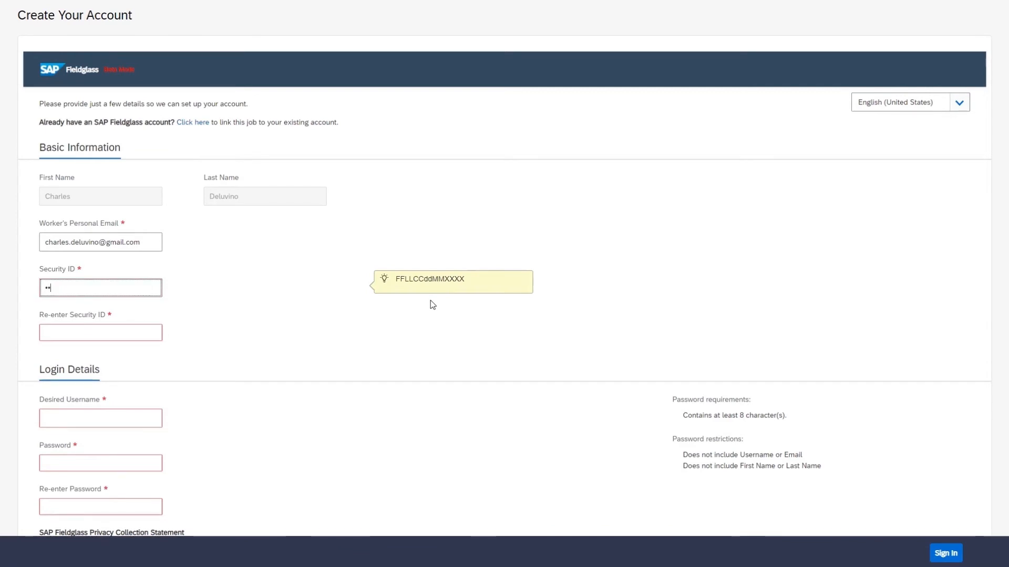
type("•••••")
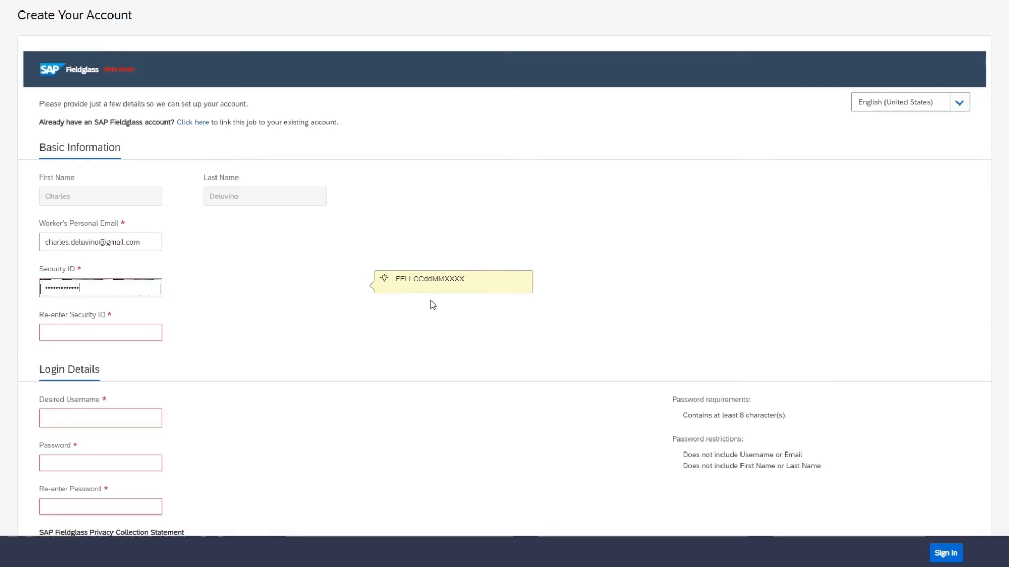
key("Tab")
type("••••••••••••••")
scroll(433, 305, "down", 2)
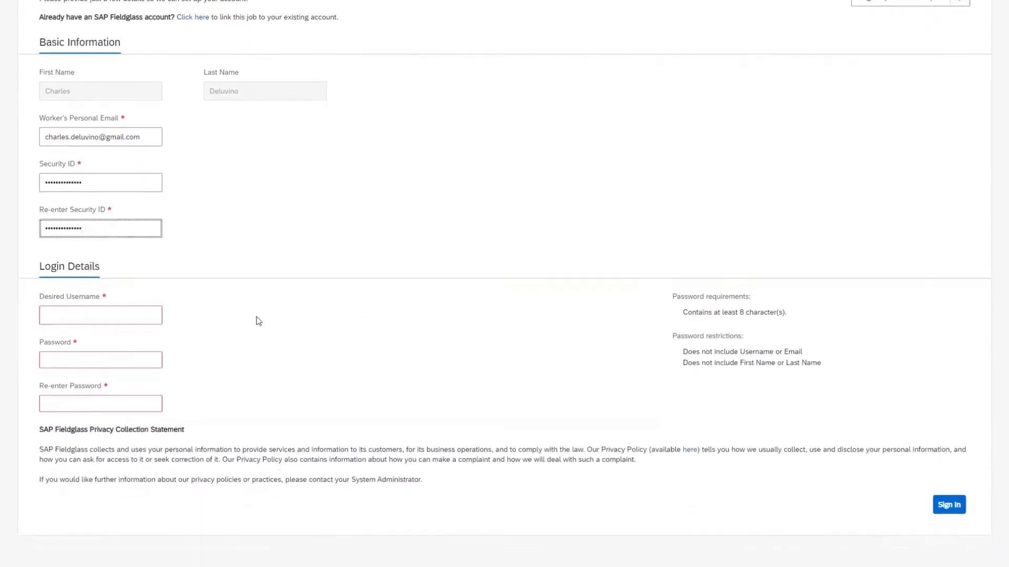
Enter the desired username and type the account password in both password fields
left_click(141, 316)
type("charles01")
key("Tab")
type("•")
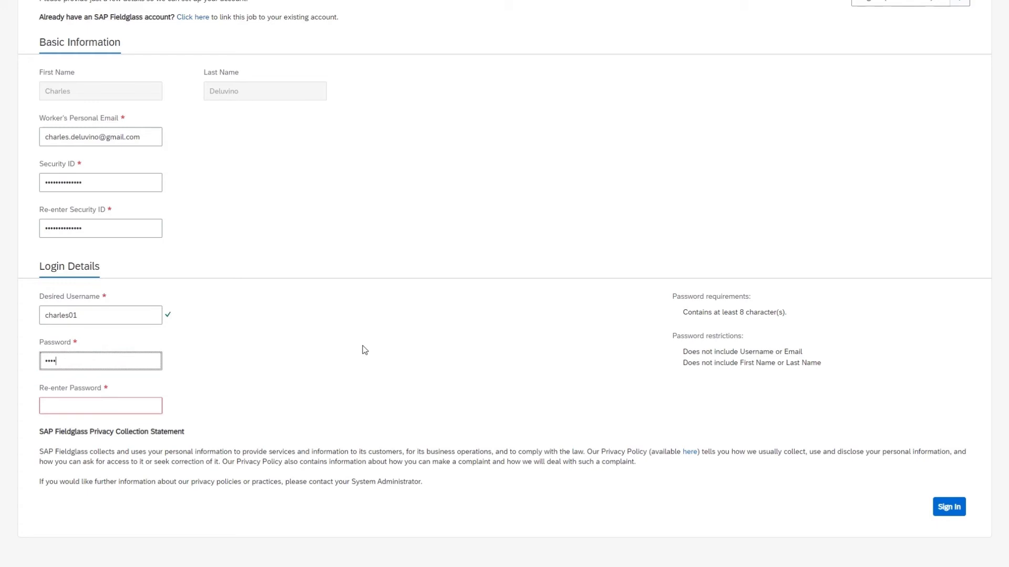
type("•••••••••")
key("Tab")
type("••")
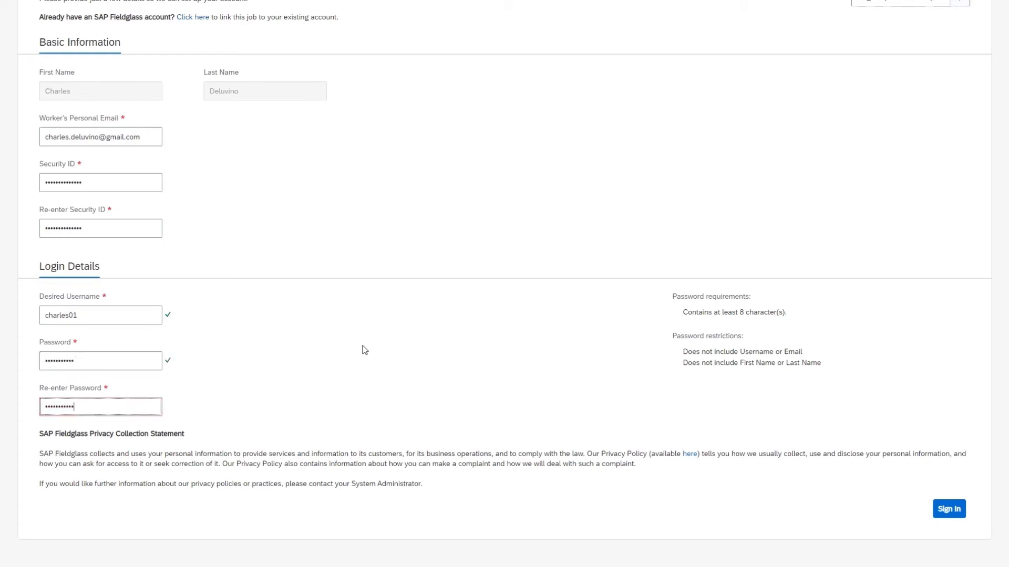
Sign in, paste the preferred email into the confirmation field, save, and keep default locale preferences
left_click(949, 512)
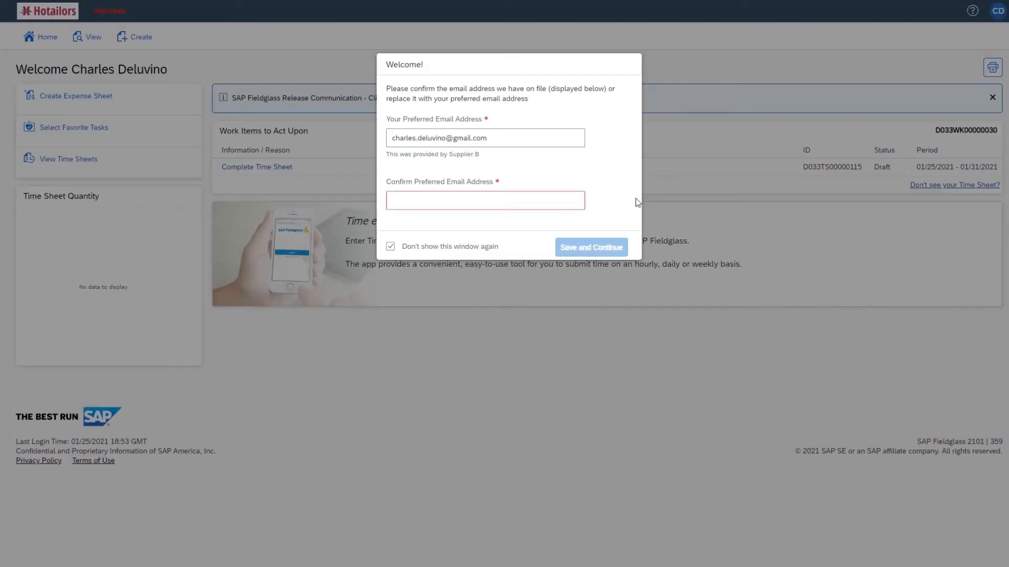
left_click_drag(521, 137, 383, 137)
key("ctrl+c")
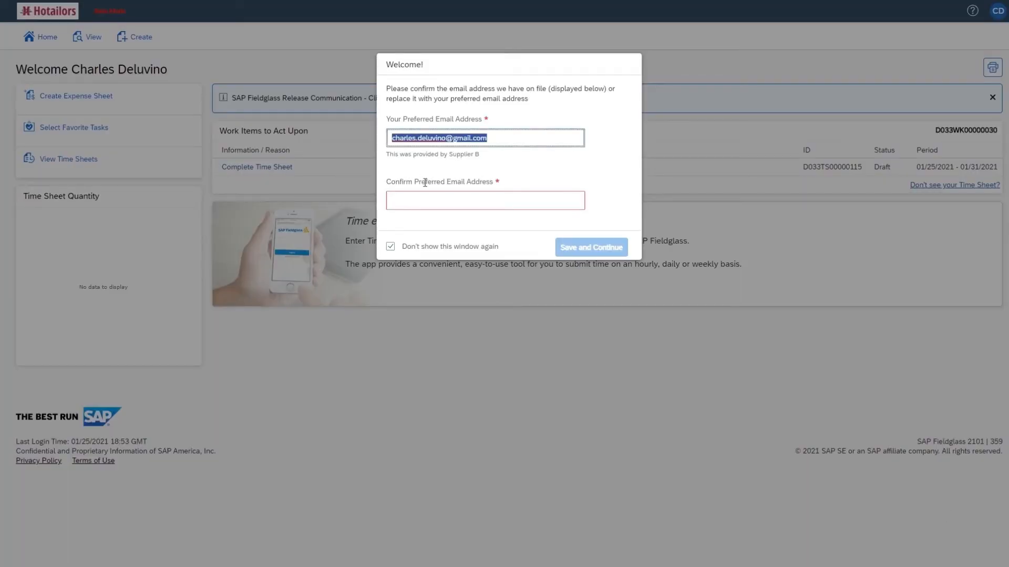
left_click(438, 201)
key("ctrl+v")
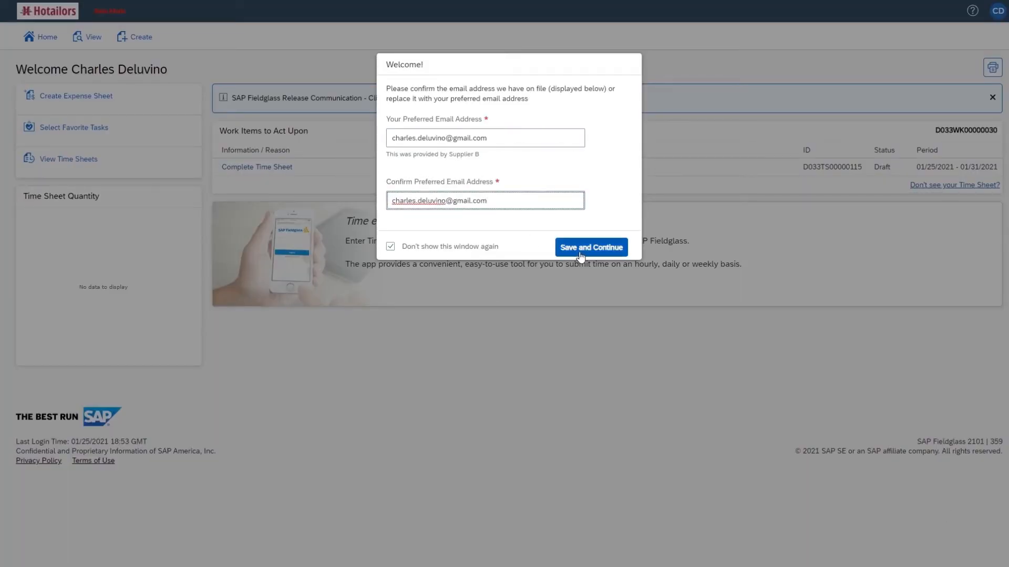
left_click(580, 248)
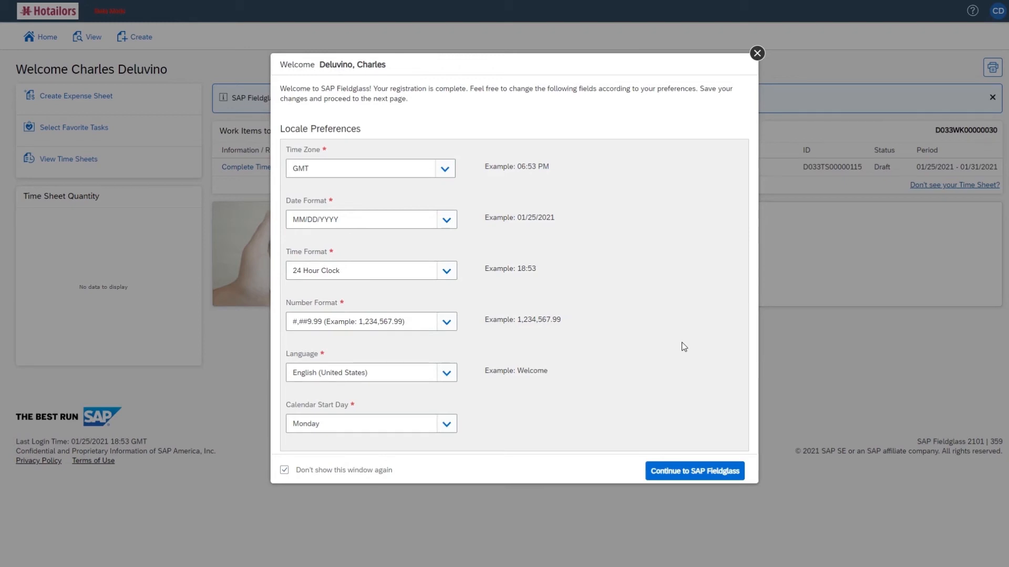
left_click(704, 472)
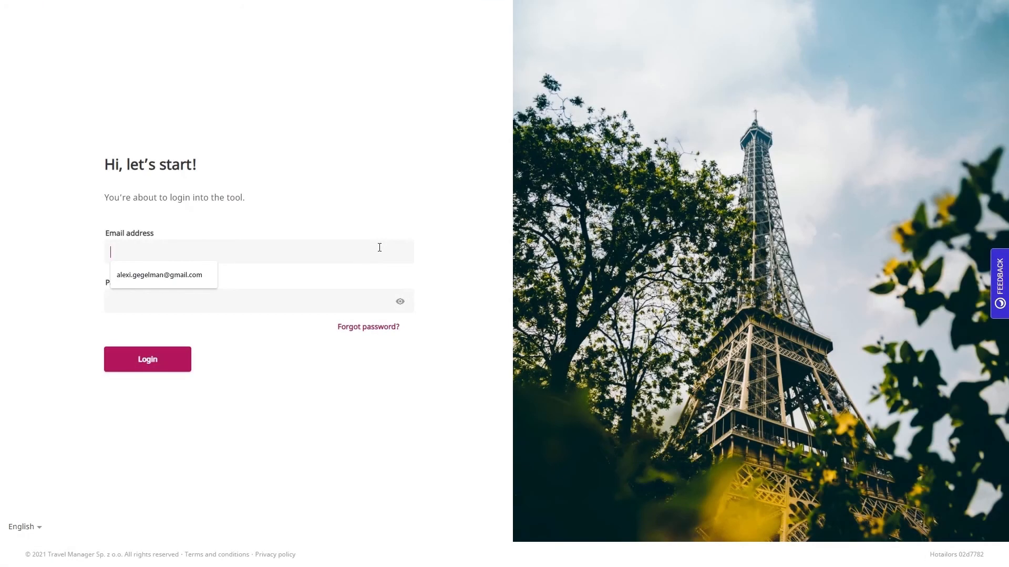
Log in to Hotailors and review the worker's details in the travelers list
left_click(184, 284)
left_click(186, 295)
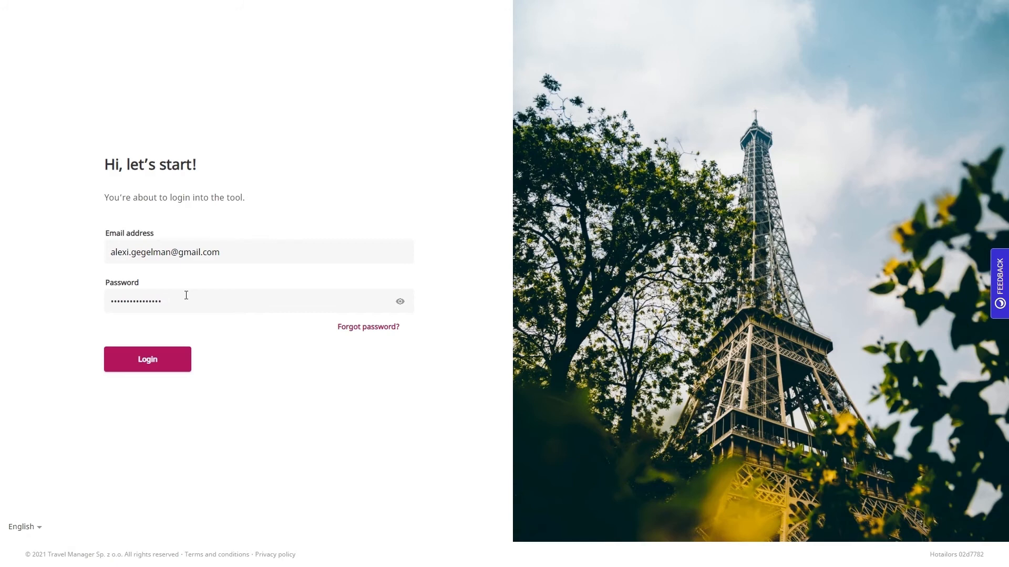
left_click(171, 364)
left_click(909, 34)
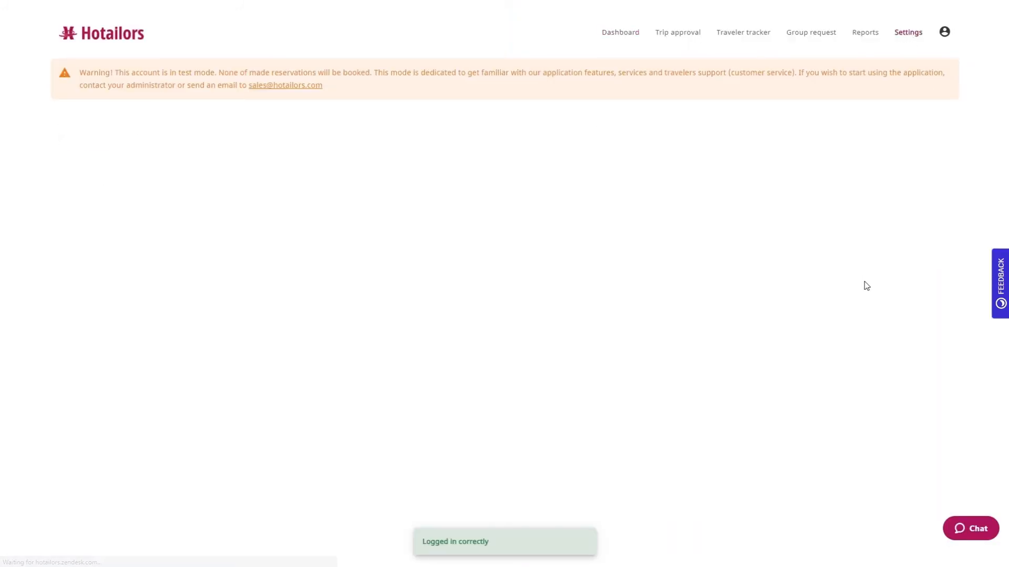
left_click(232, 237)
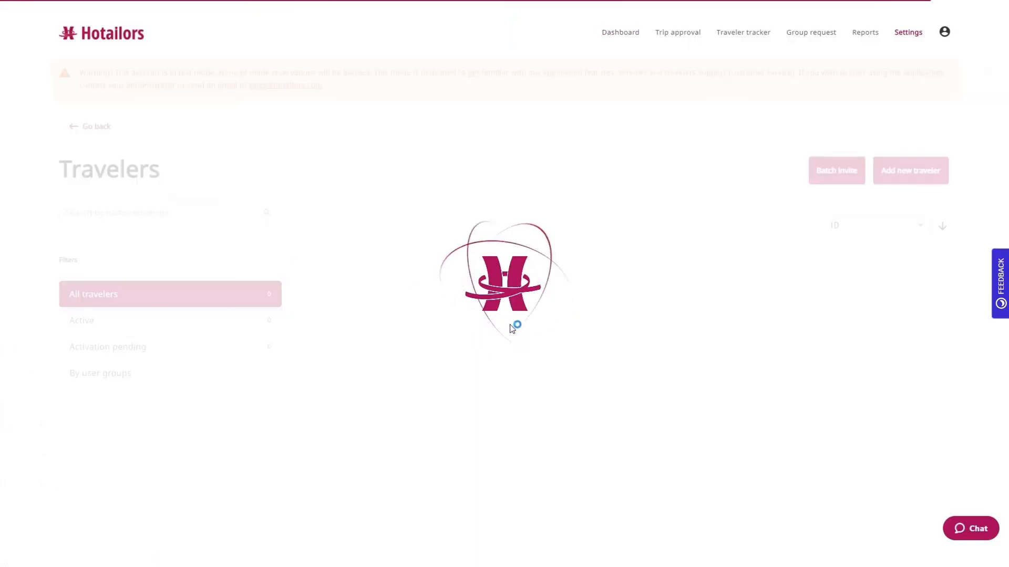
left_click(923, 279)
scroll(923, 283, "down", 2)
scroll(924, 283, "down", 5)
scroll(923, 283, "up", 7)
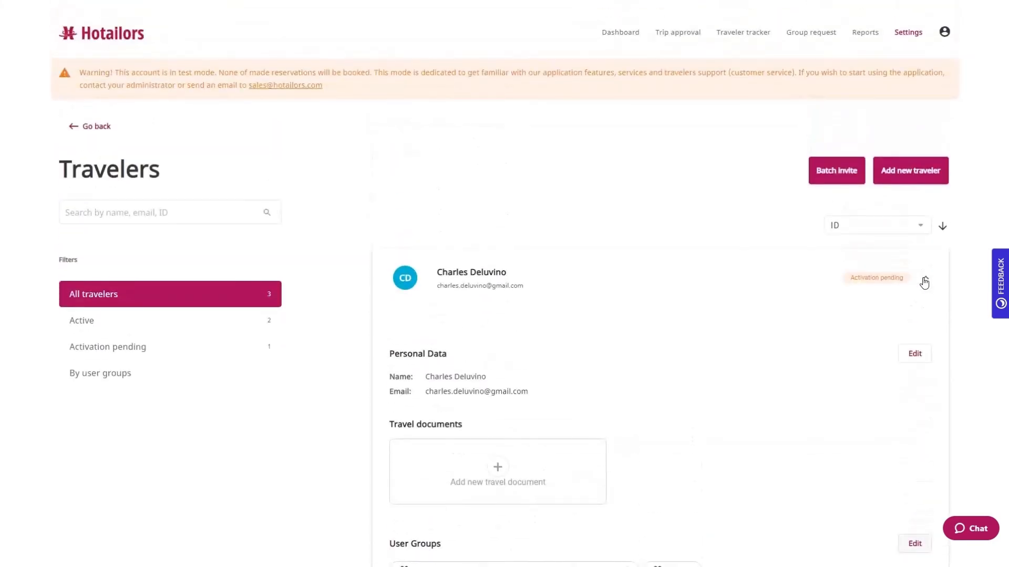
Inspect the automatic IT Consultant - USA travel policy and its All users group
left_click(908, 35)
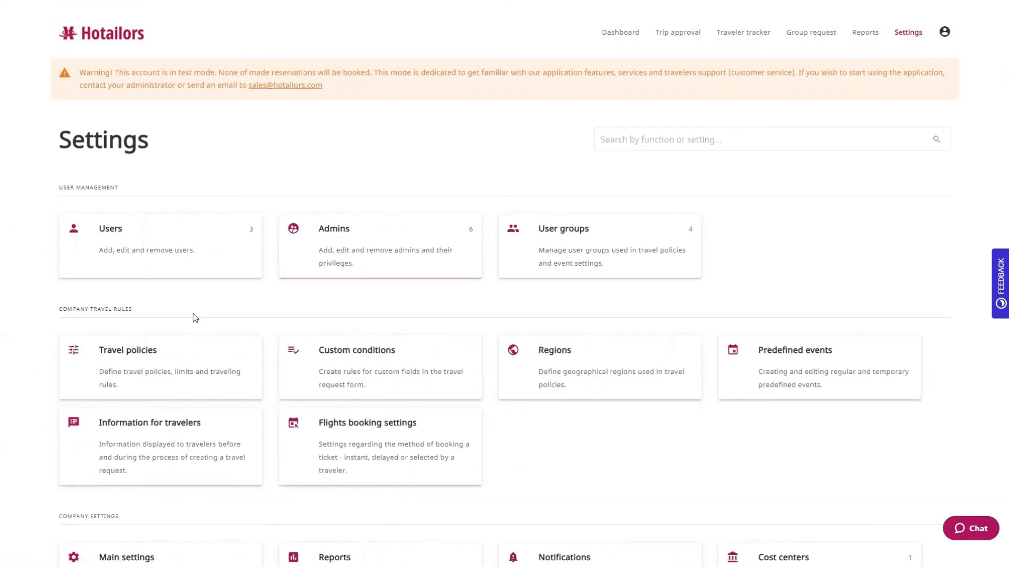
left_click(196, 365)
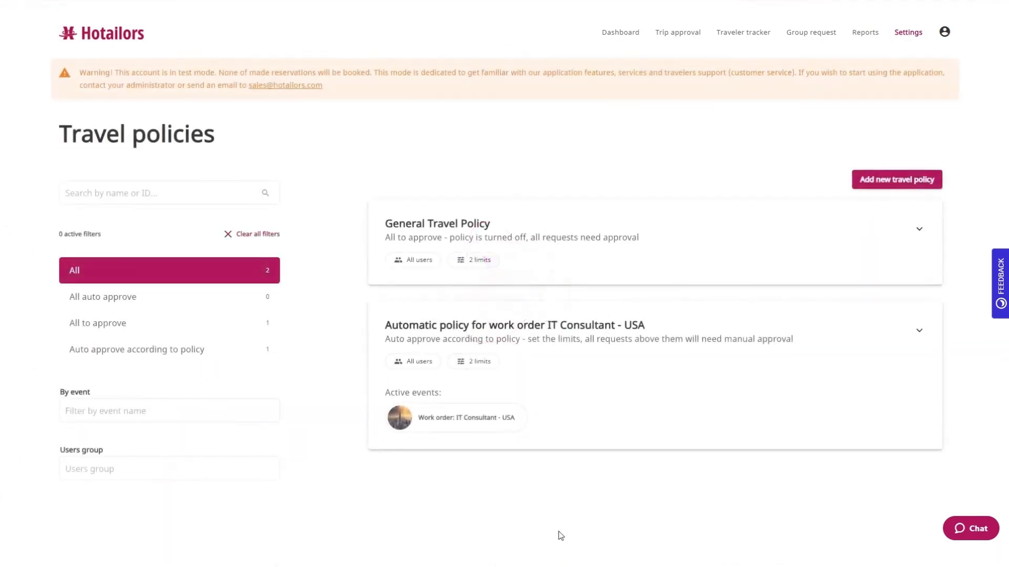
scroll(932, 383, "down", 1)
left_click(921, 284)
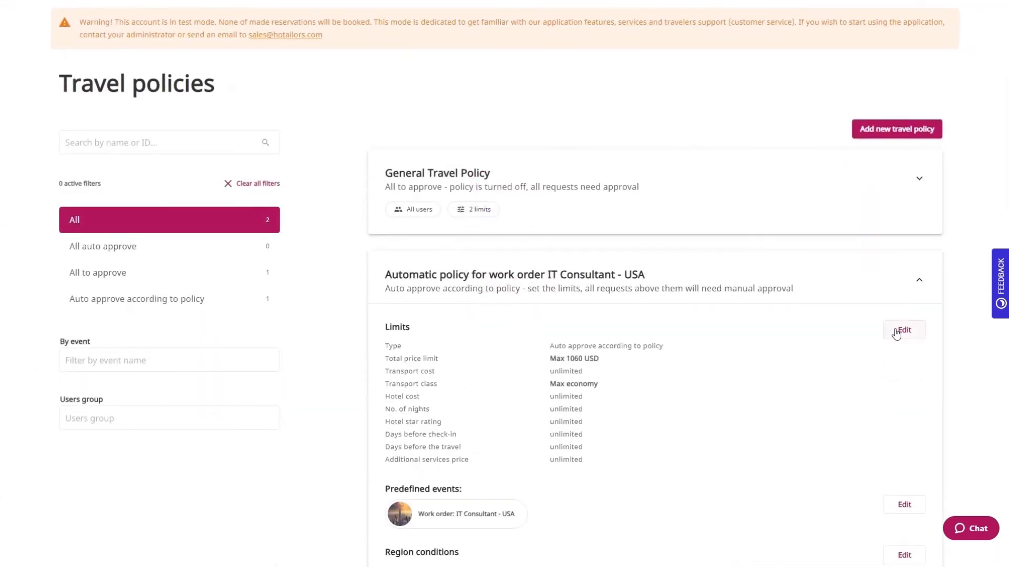
scroll(896, 333, "down", 4)
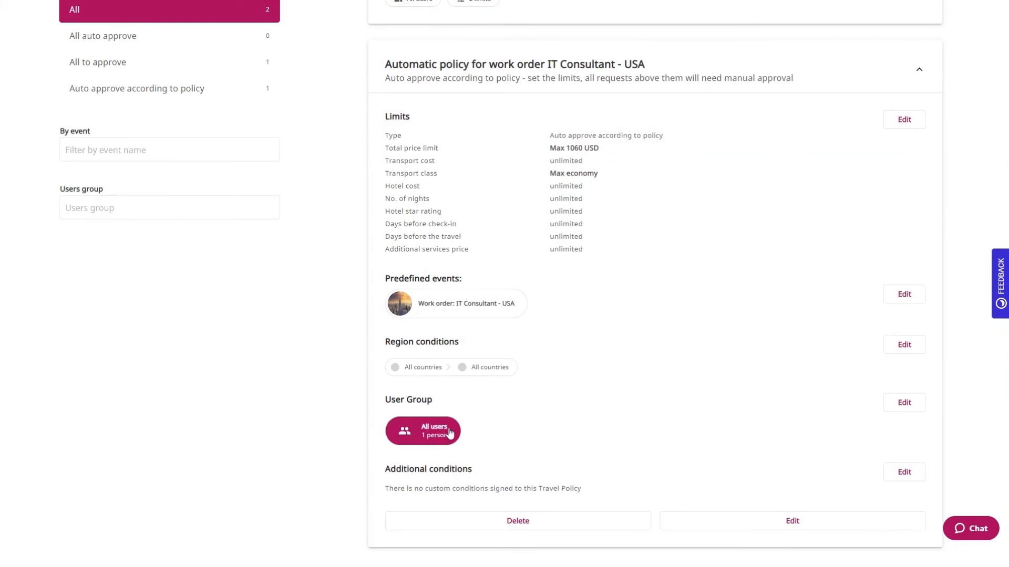
left_click(455, 432)
left_click(446, 431)
scroll(754, 464, "up", 4)
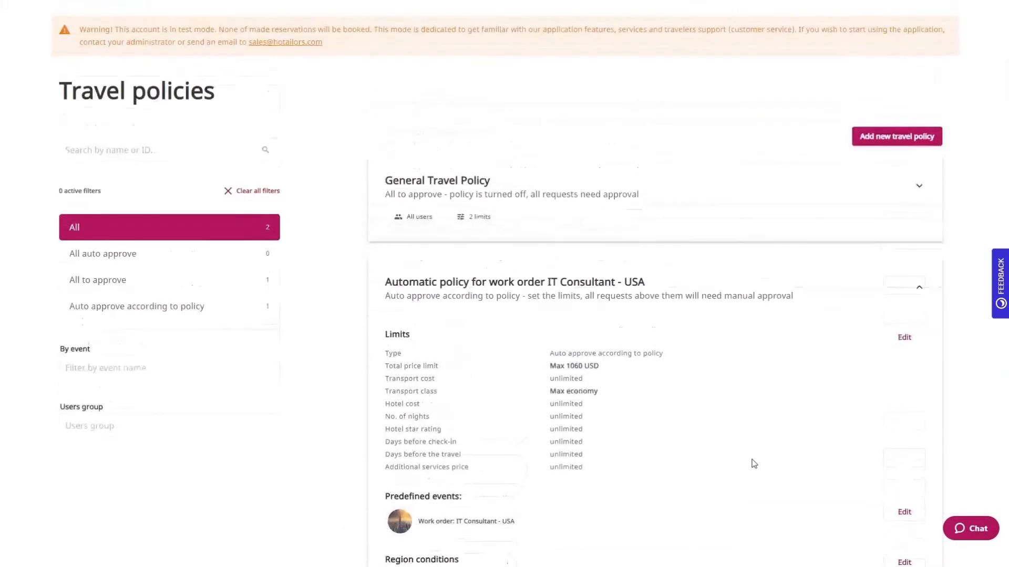
Expand the Work order: IT Consultant - USA predefined event to view its details
left_click(912, 42)
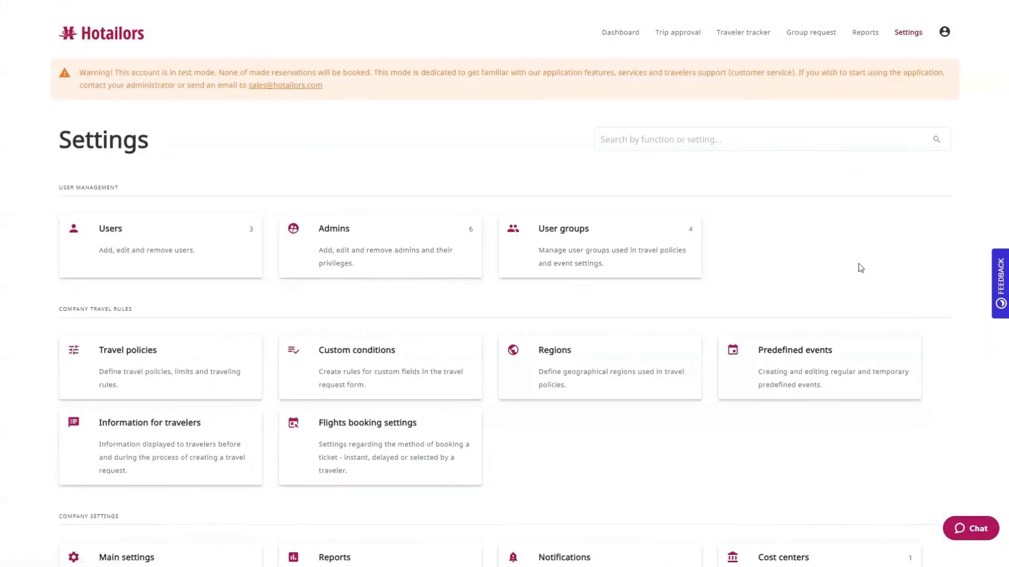
left_click(850, 361)
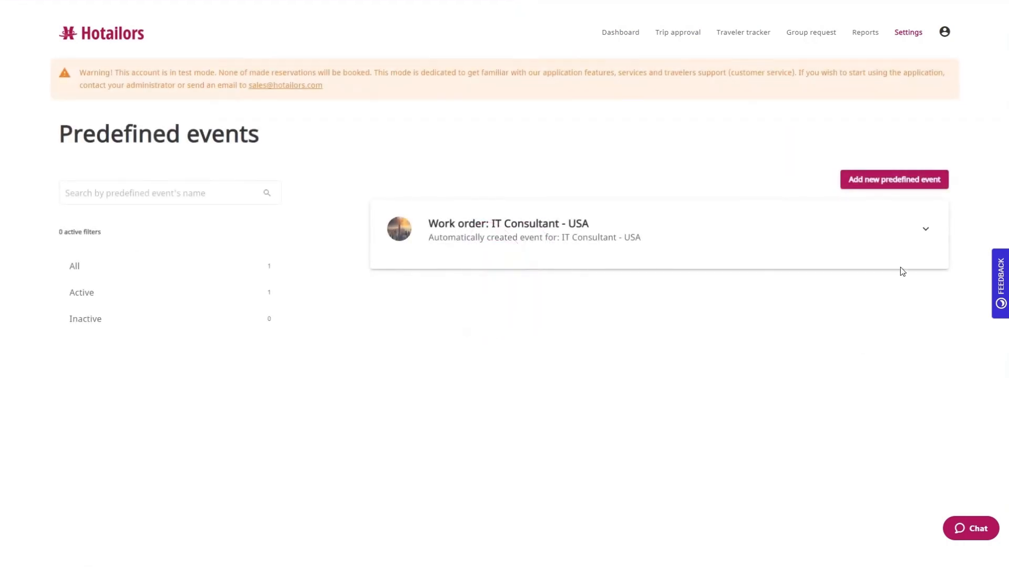
left_click(926, 230)
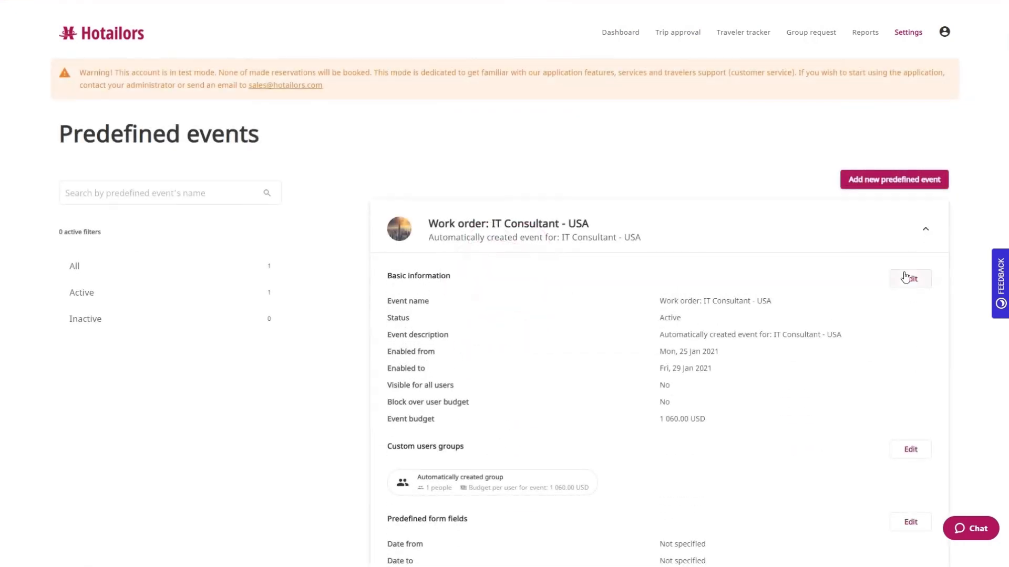
scroll(905, 276, "down", 2)
scroll(906, 276, "down", 1)
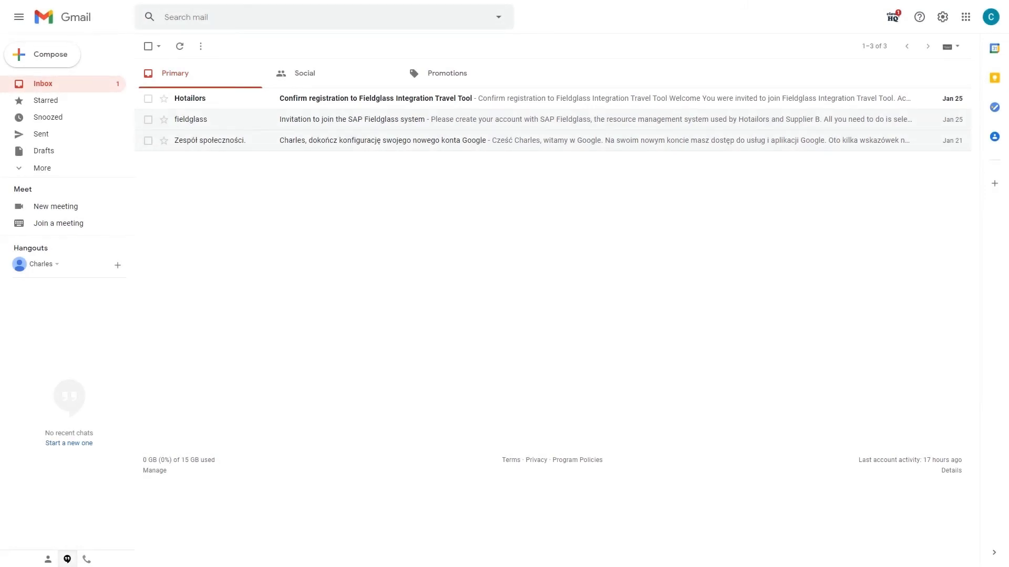
Activate the Hotailors account from the email with a new password, accepting privacy policy and traveler regulations
left_click(644, 109)
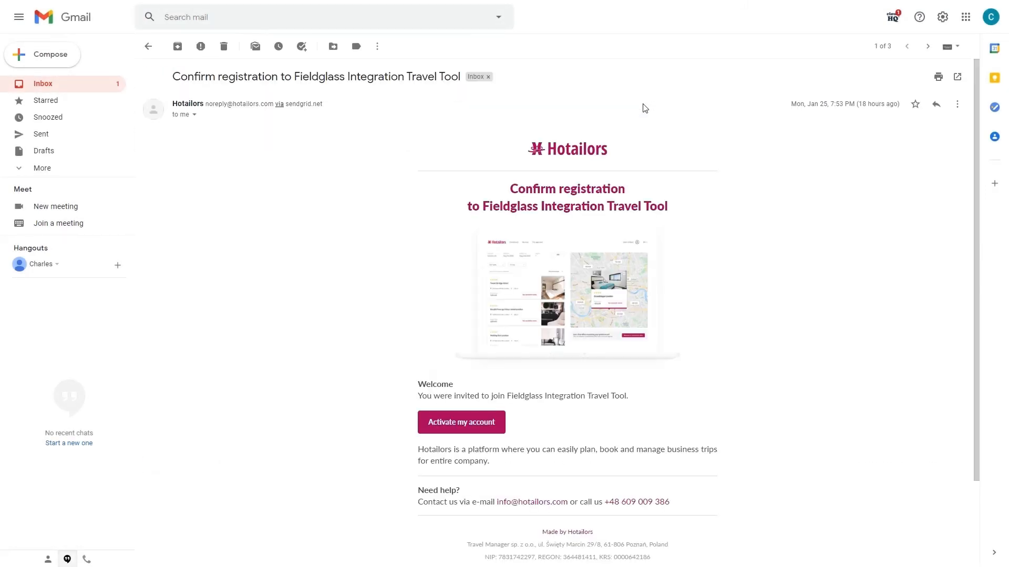
left_click(497, 420)
left_click(510, 255)
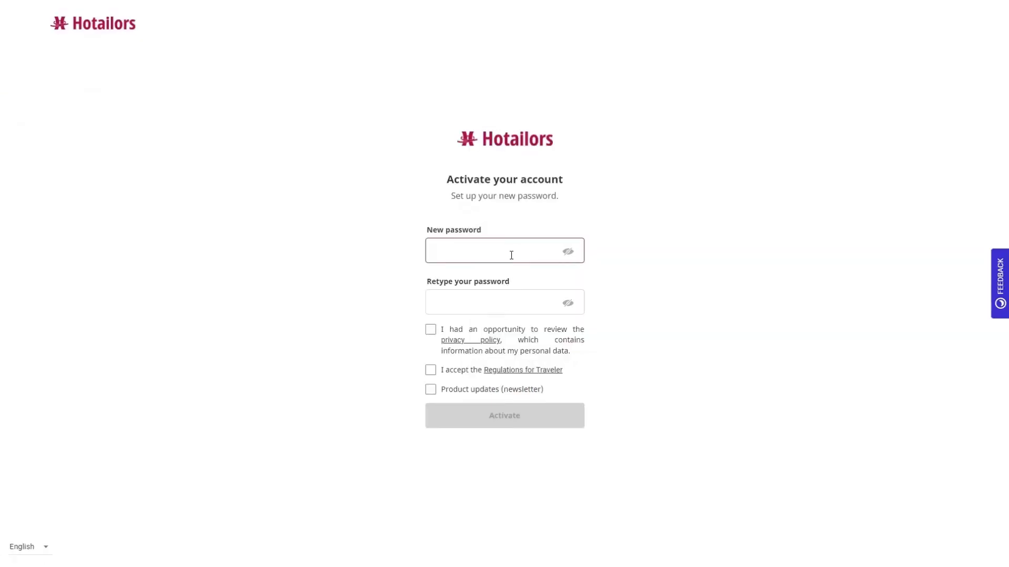
type("Hotailors1!")
key("Tab")
type("H")
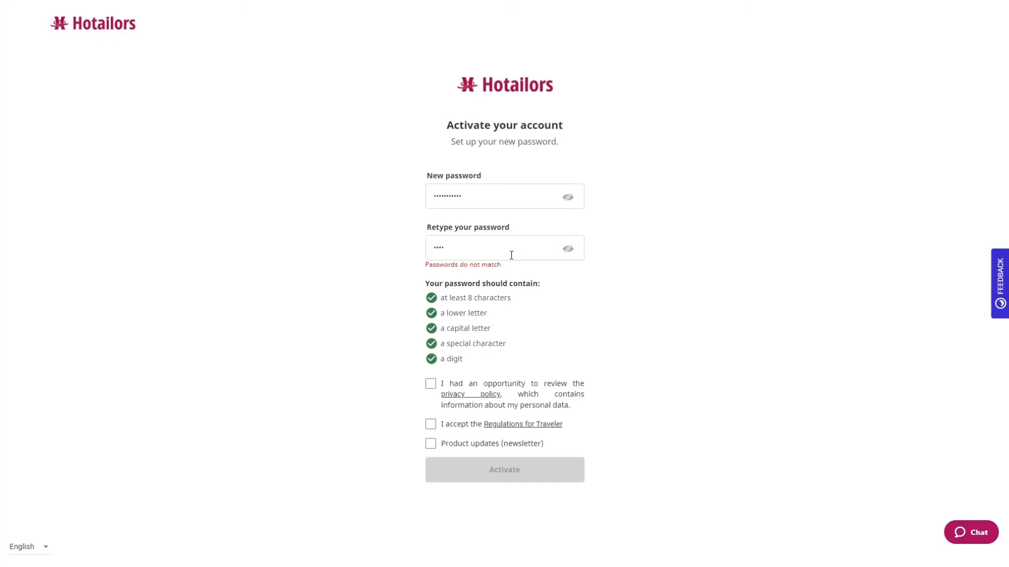
type("otailors1!")
left_click(430, 380)
left_click(431, 421)
left_click(520, 467)
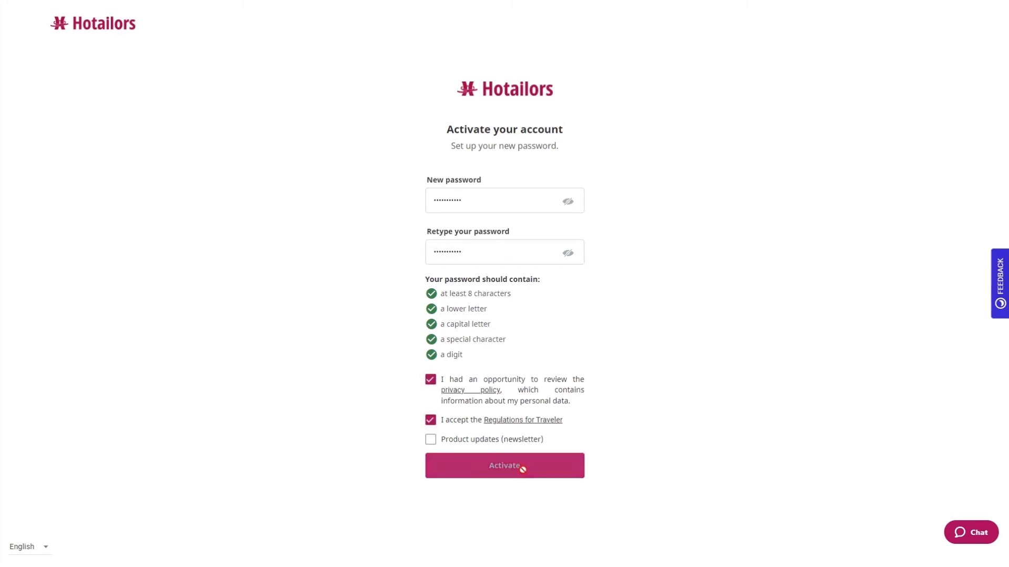
Log in to Hotailors with the saved e-mail address and password
left_click(556, 252)
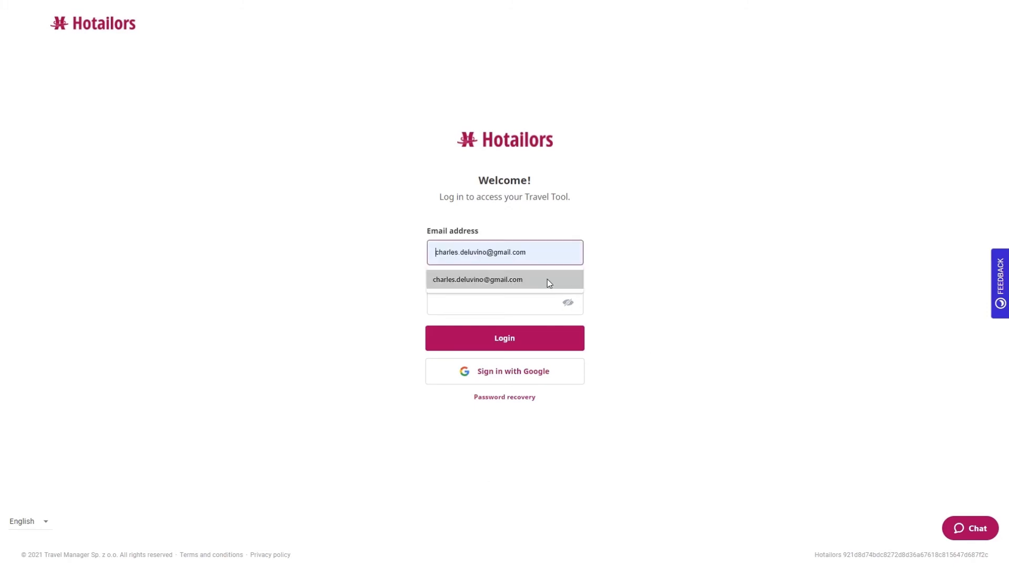
left_click(548, 279)
left_click(529, 303)
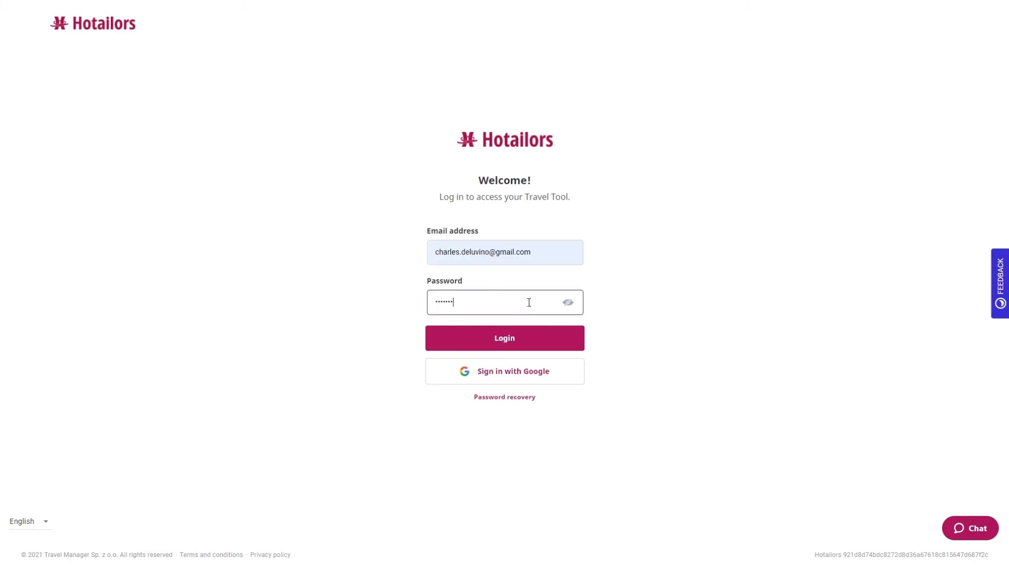
key("Return")
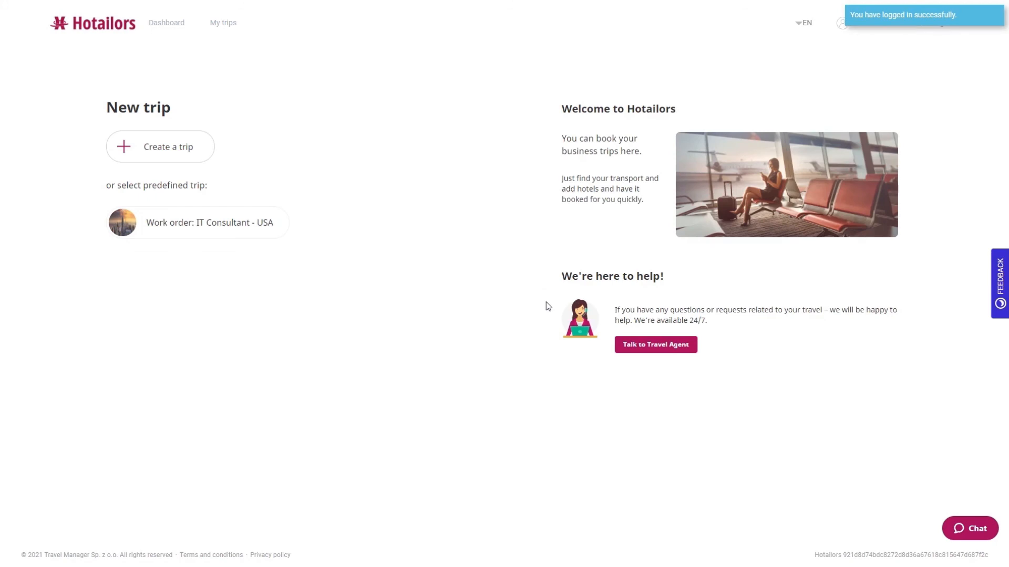
Start a trip from the IT Consultant - USA work order named Business meeting
left_click(251, 225)
left_click(309, 266)
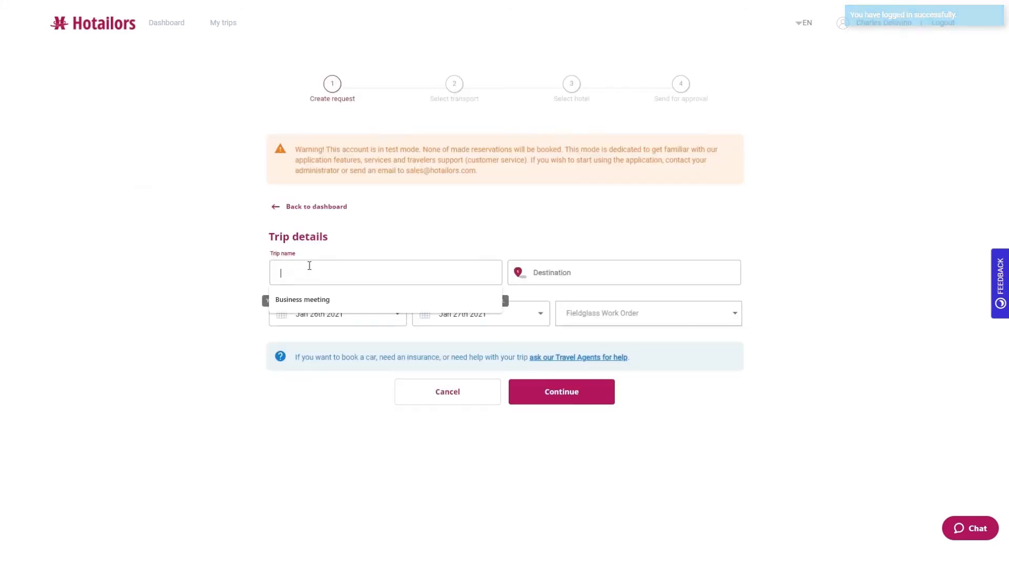
left_click(322, 298)
left_click(611, 268)
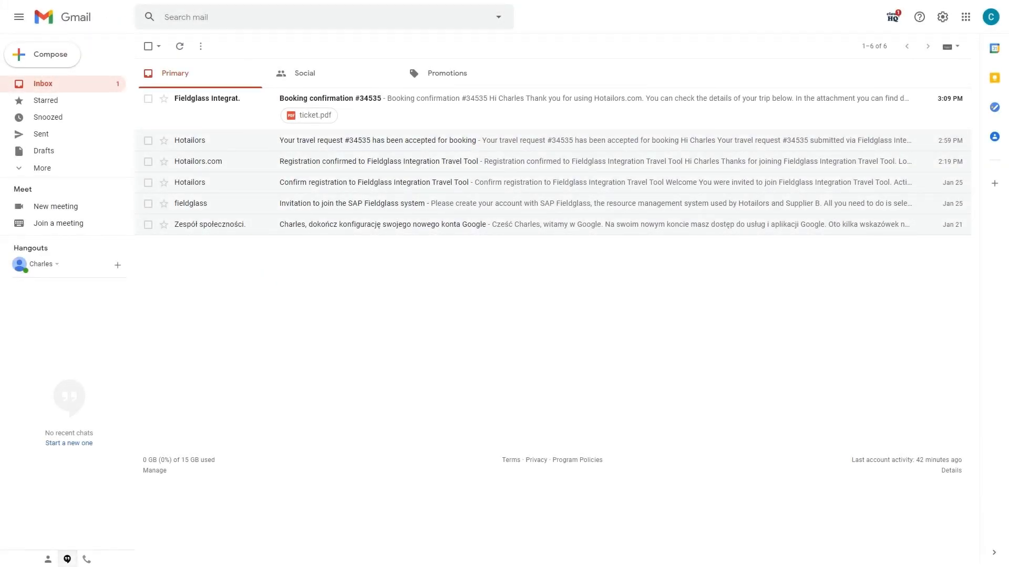
left_click(510, 124)
scroll(777, 230, "down", 2)
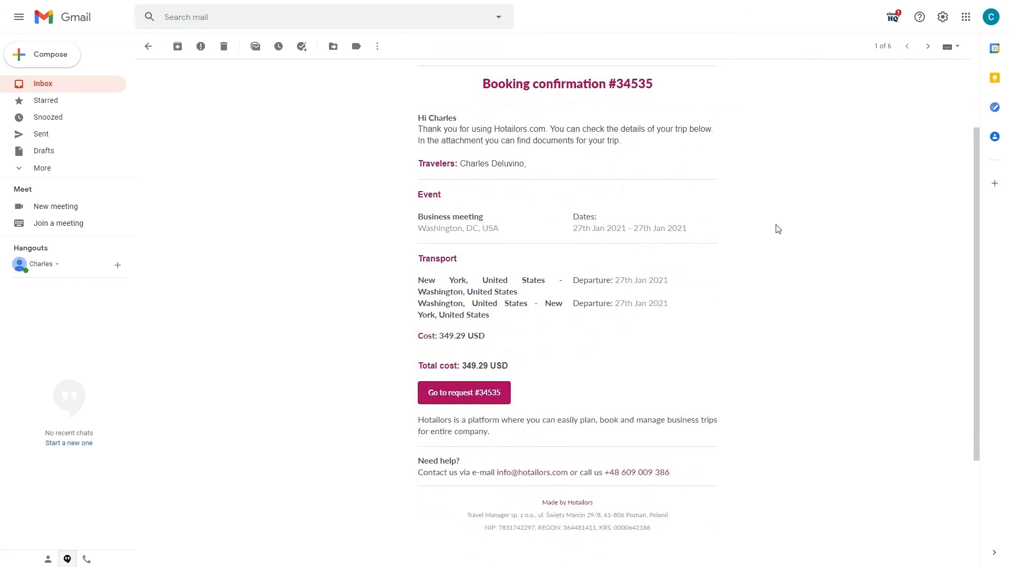
left_click(499, 384)
scroll(958, 331, "down", 5)
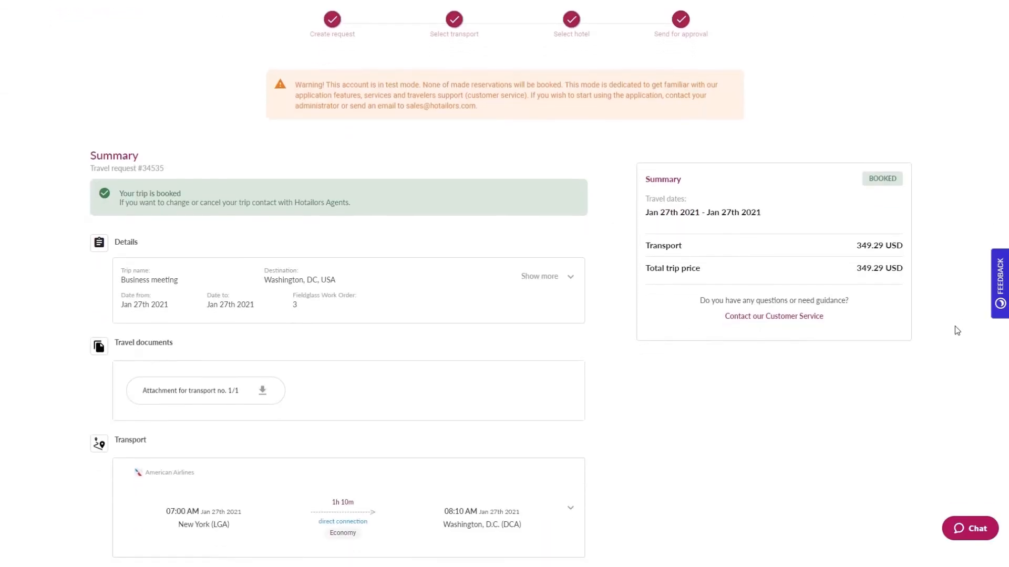
scroll(957, 330, "down", 3)
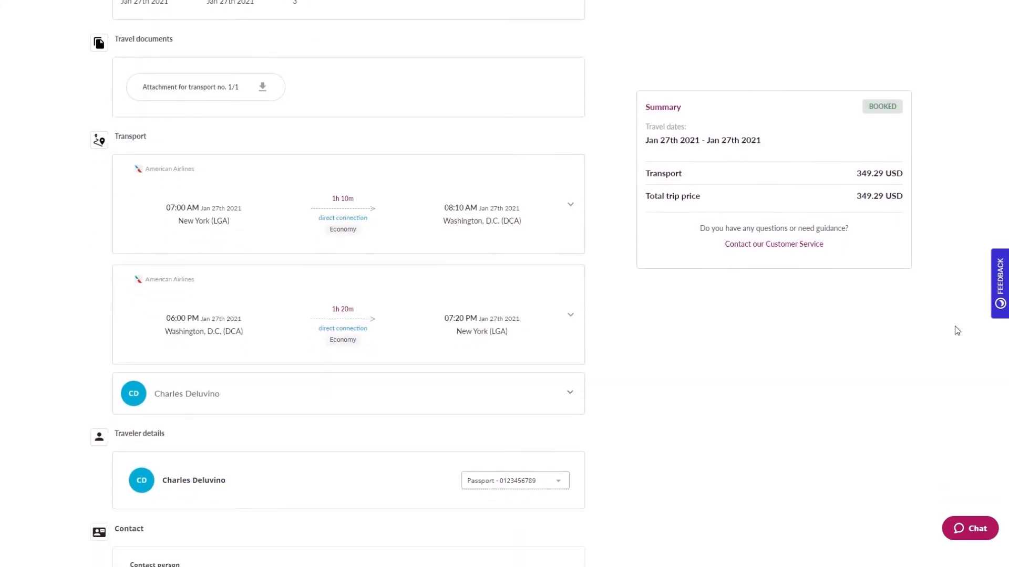
left_click(573, 209)
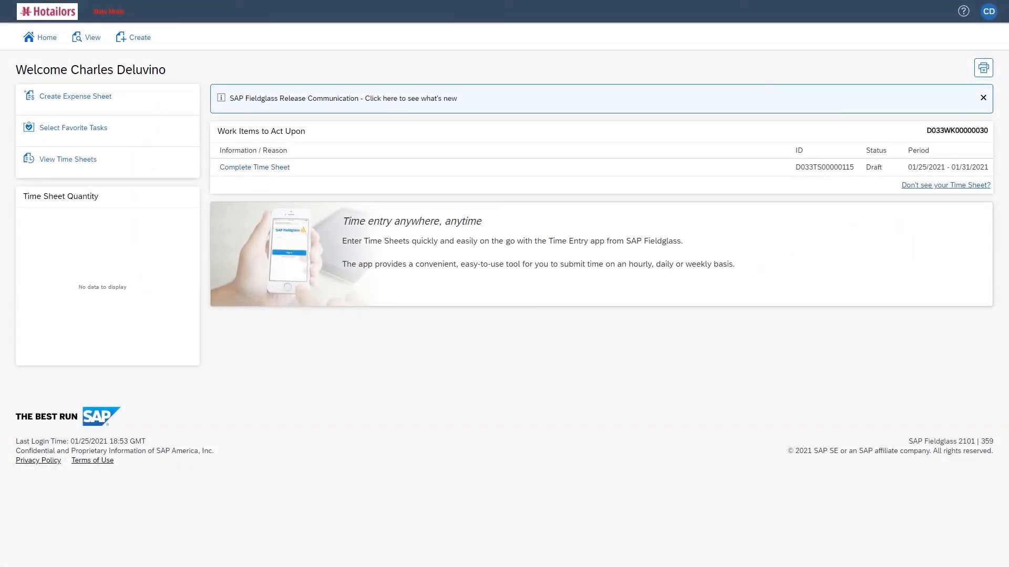
Open expense sheet D033ES00000101 from the View > Expense Sheets list
left_click(87, 38)
left_click(236, 101)
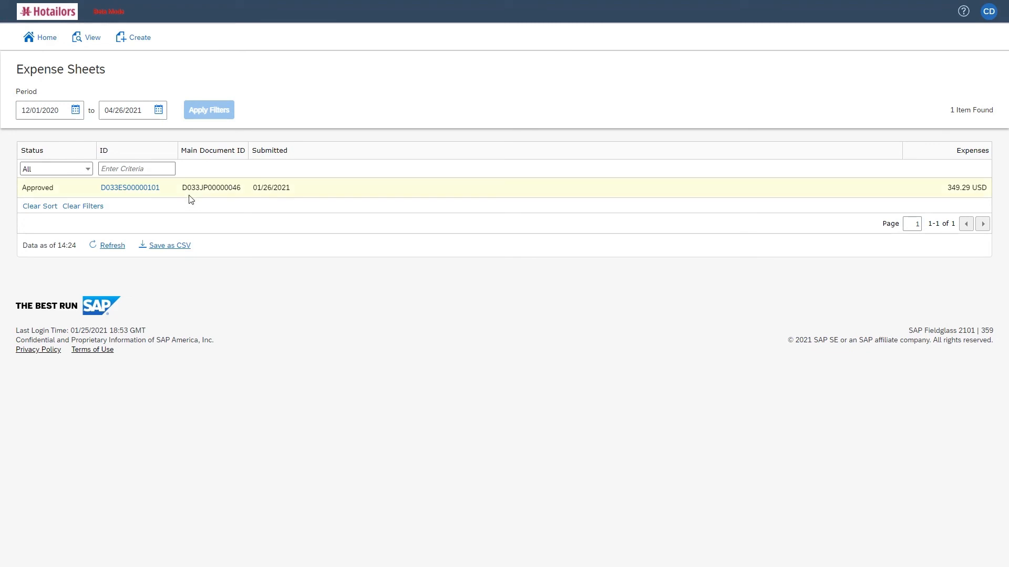
left_click(145, 193)
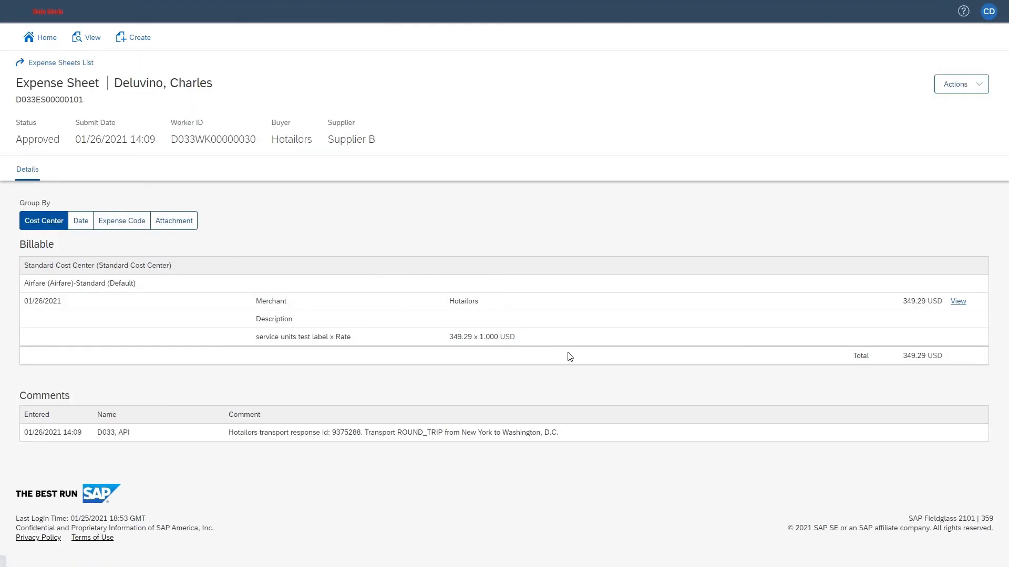